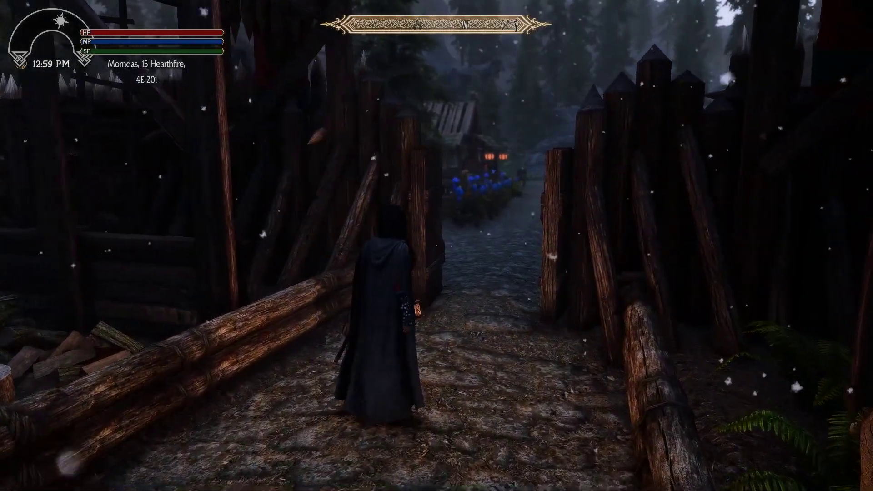
key("e")
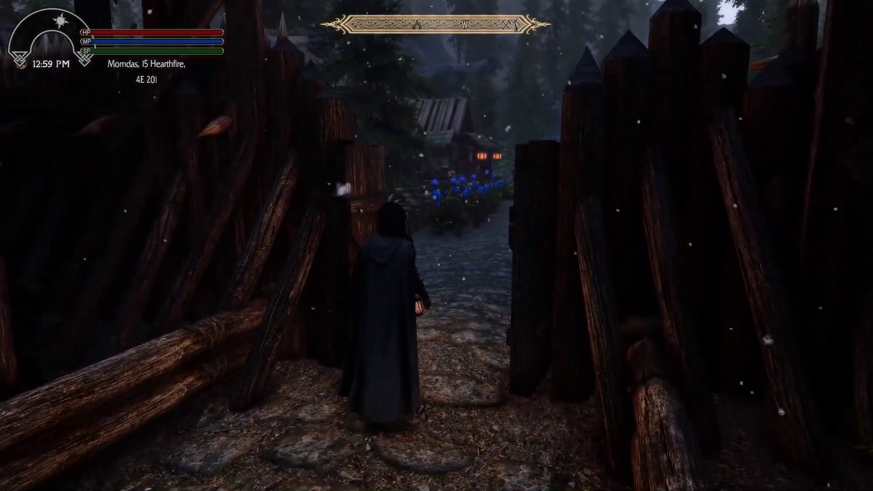
key("w")
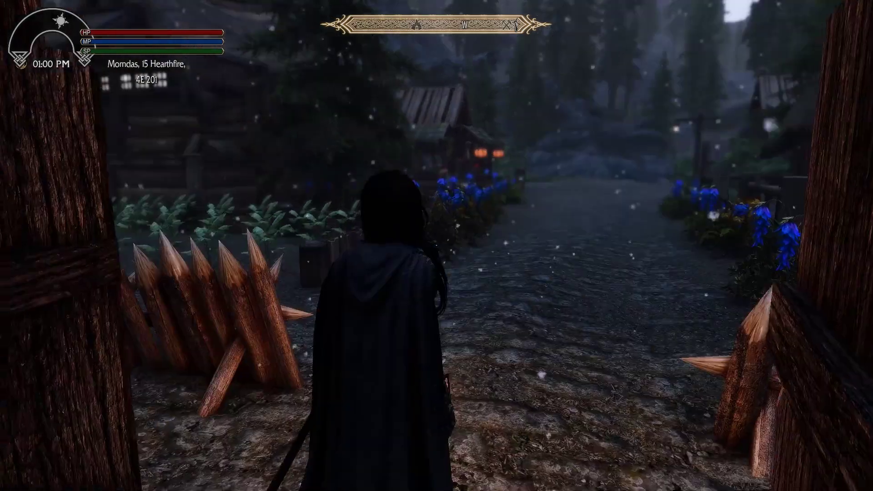
key("w")
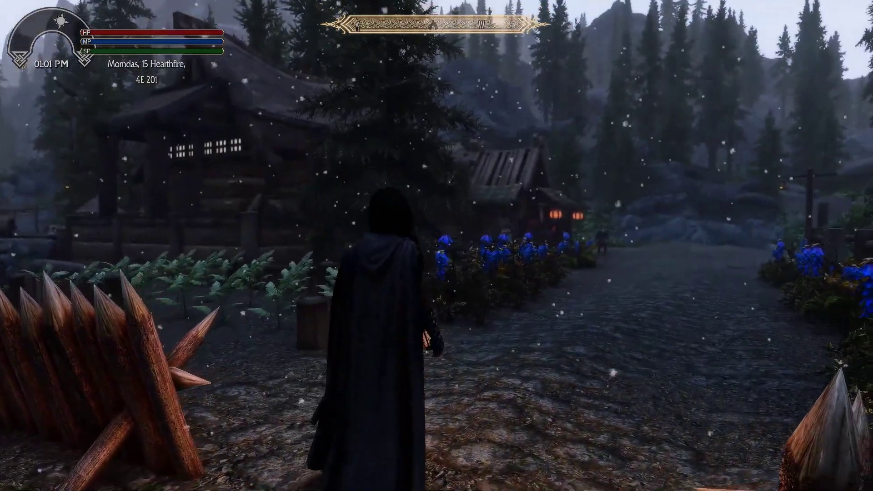
key("w")
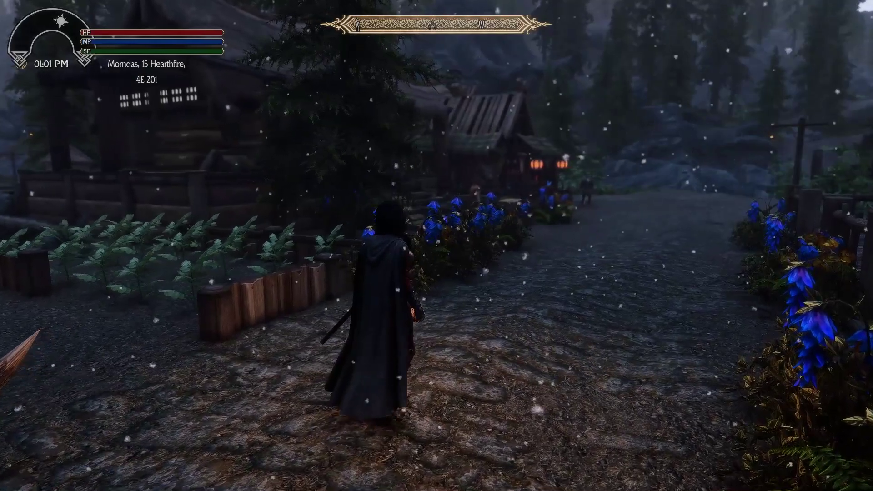
key("w")
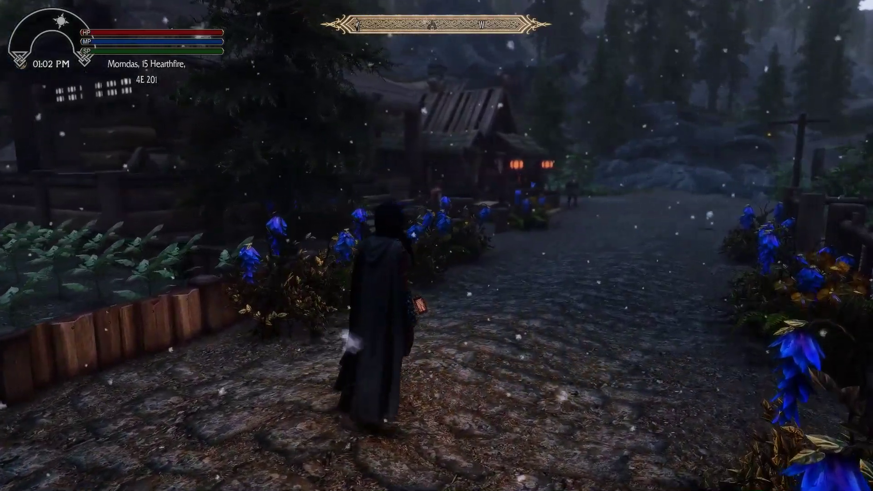
key("w")
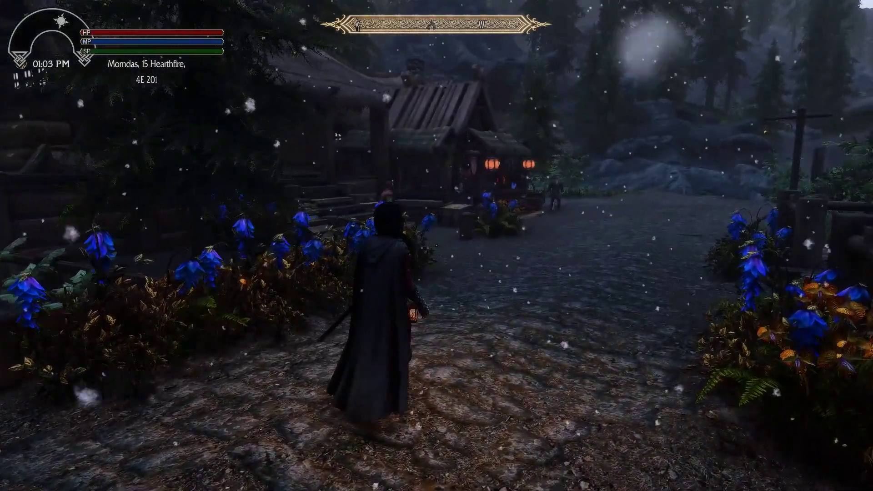
key("w")
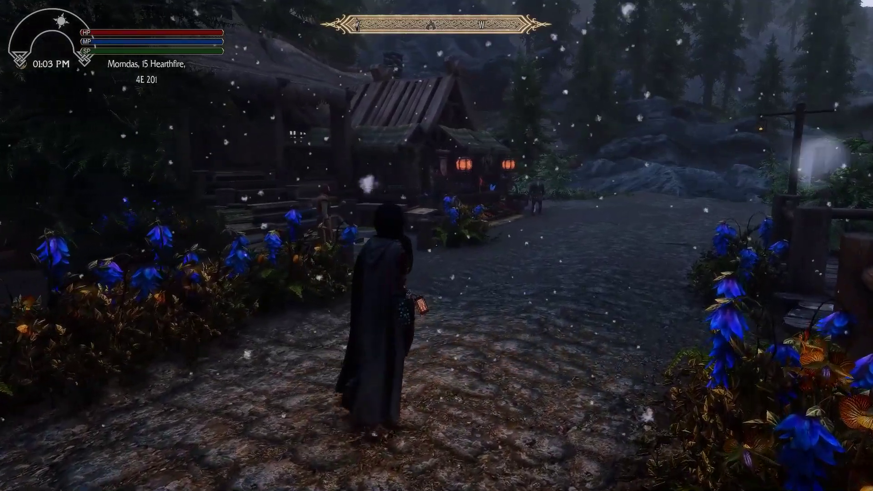
key("w")
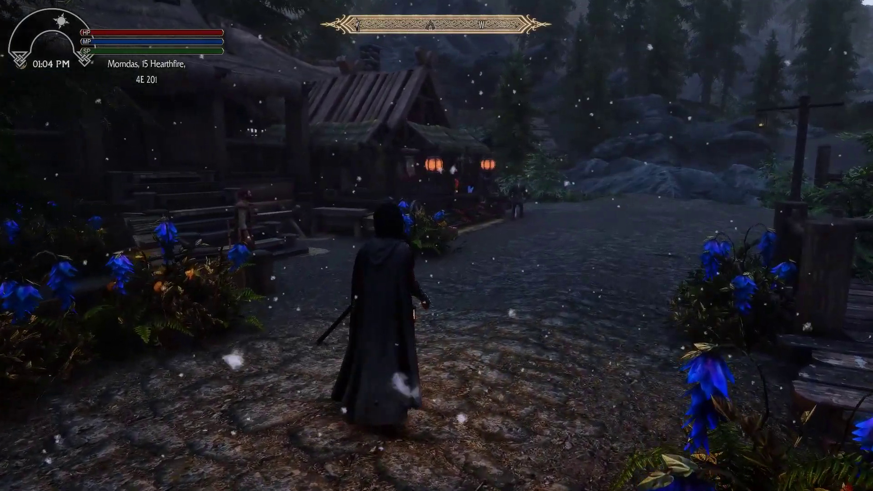
key("w")
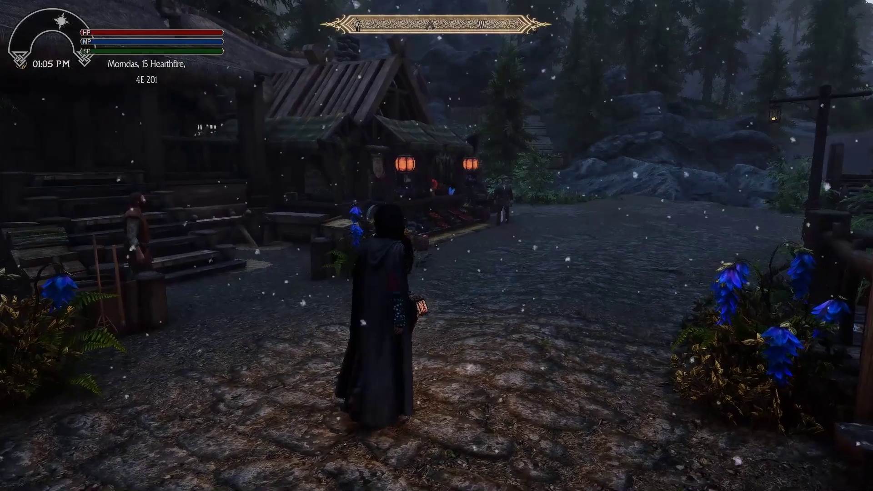
key("w")
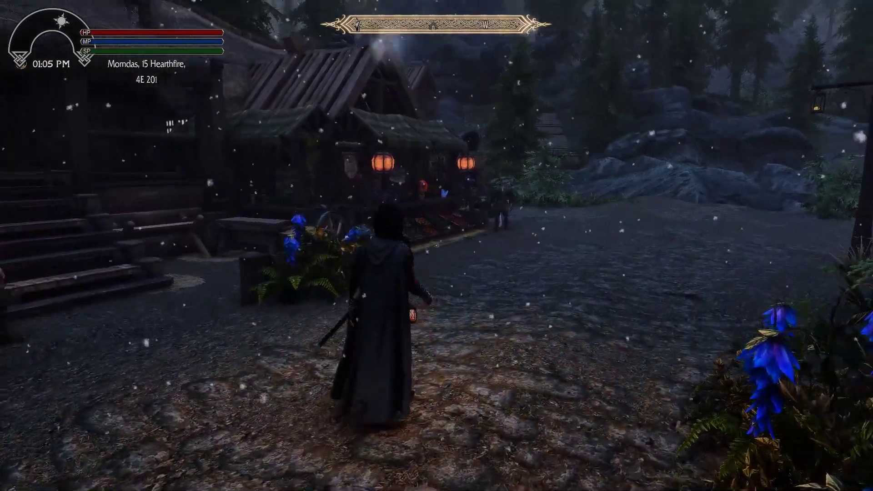
key("w")
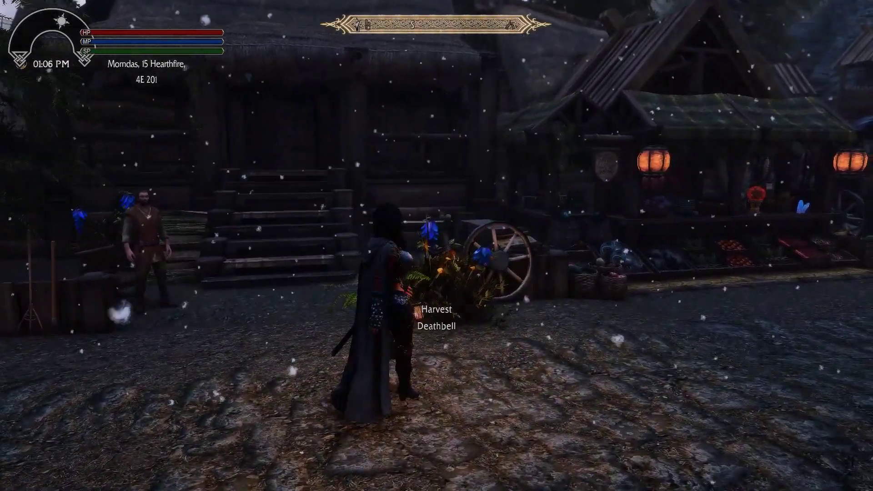
key("d")
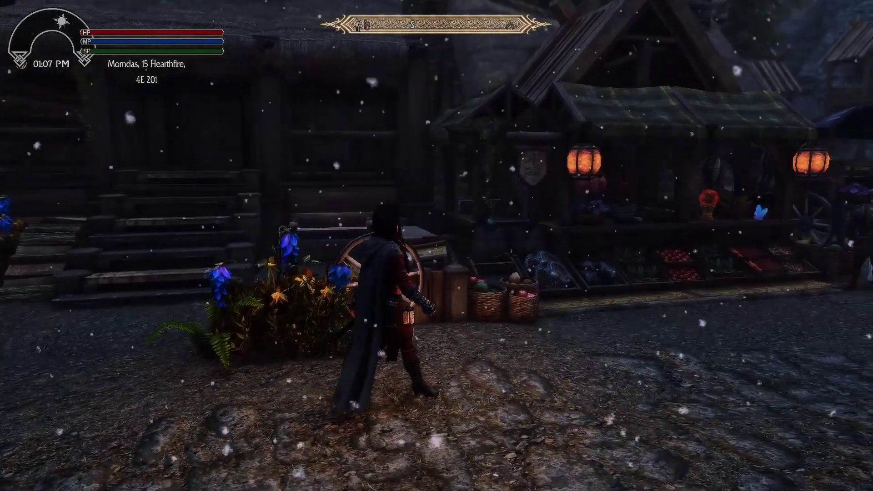
key("d")
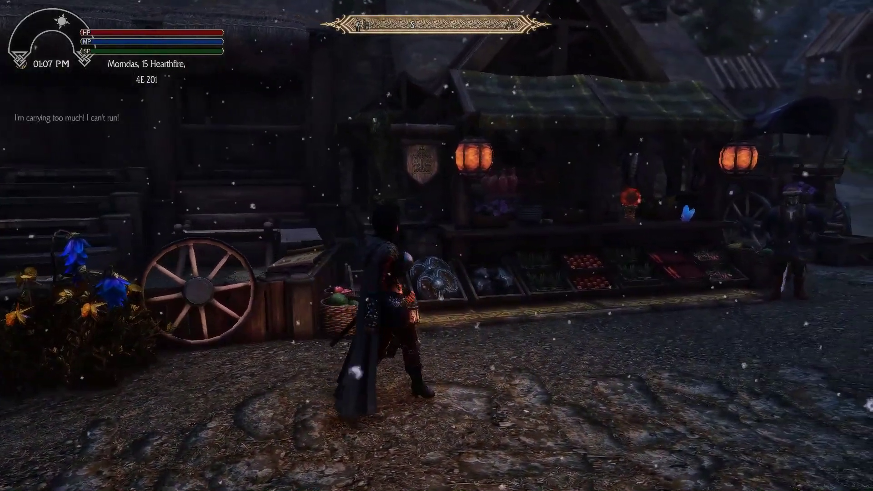
key("d")
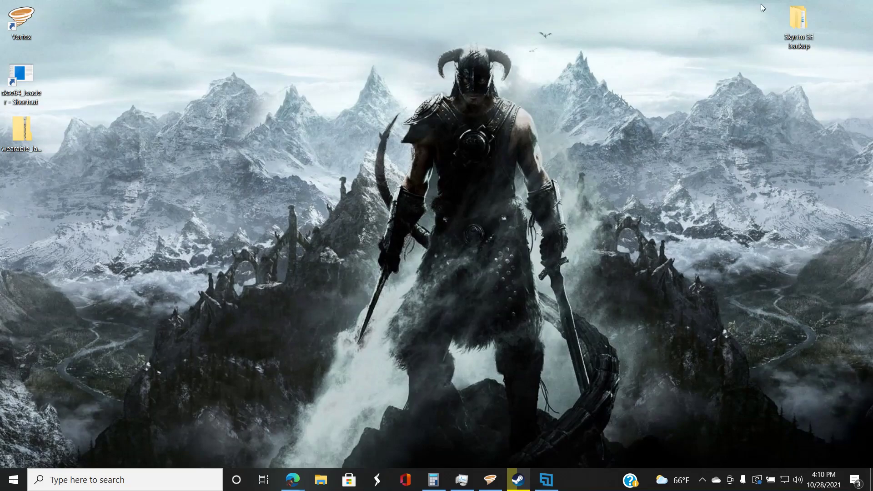
Check the contents of the desktop's Skyrim SE backup folder and close it.
double_click(799, 26)
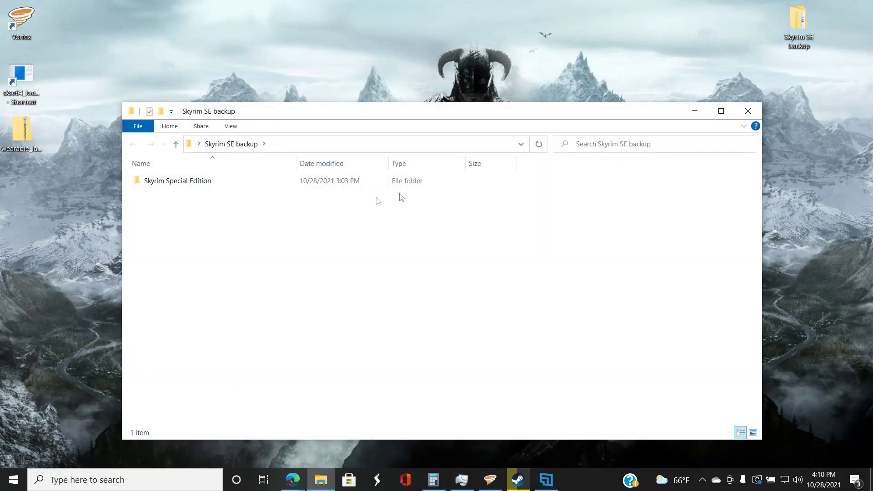
left_click(741, 113)
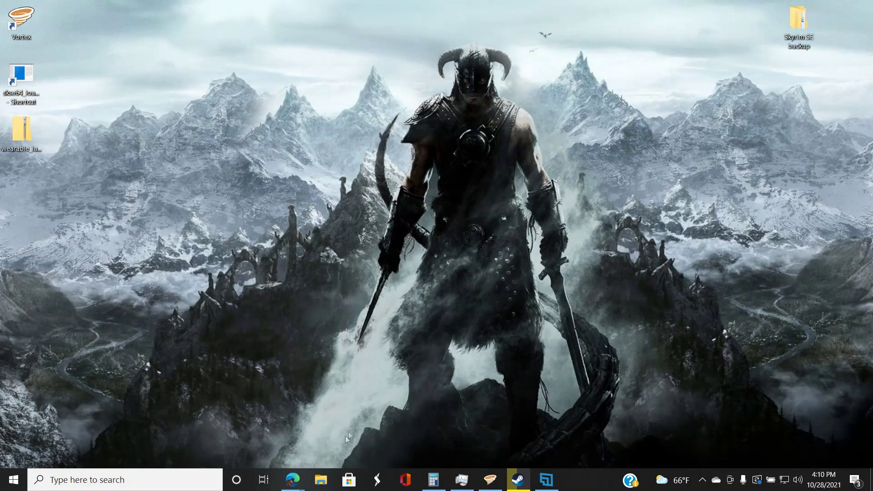
Open a File Explorer window and browse to the Windows (C:) drive under This PC.
left_click(321, 480)
left_click_drag(231, 116, 196, 81)
double_click(185, 195)
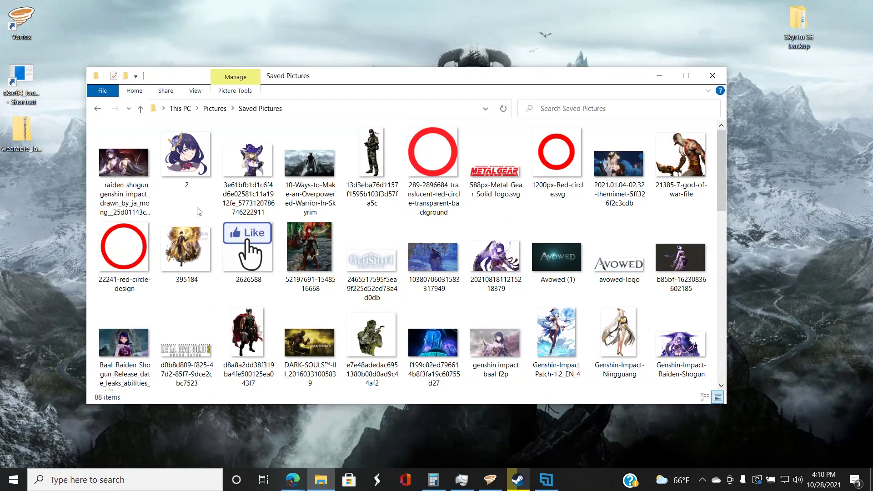
left_click(181, 109)
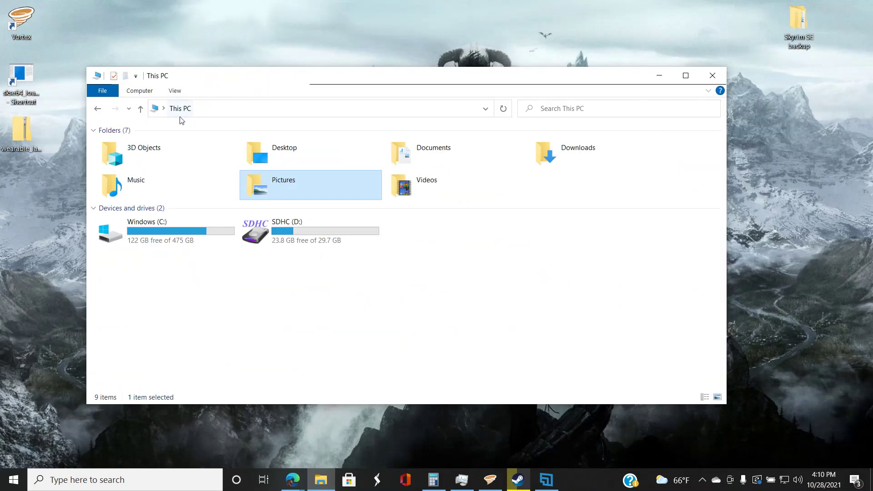
double_click(168, 231)
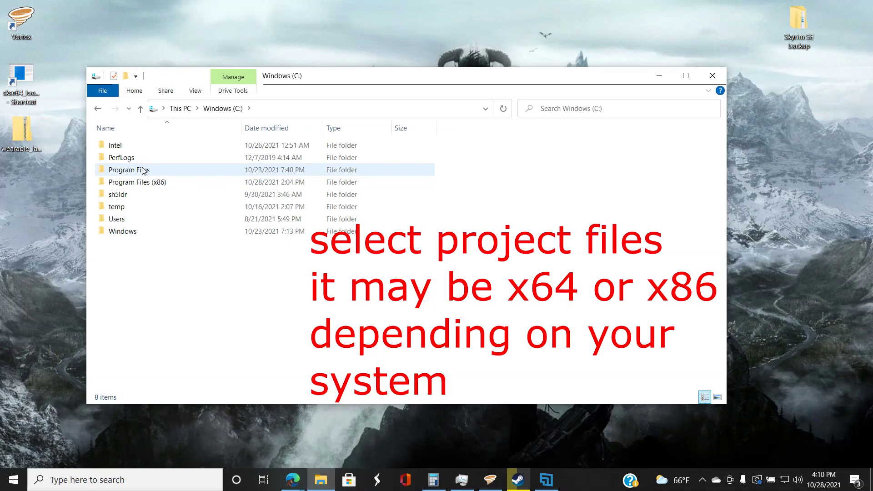
Go to the Steam games folder at Program Files (x86)\Steam\steamapps\common.
double_click(165, 185)
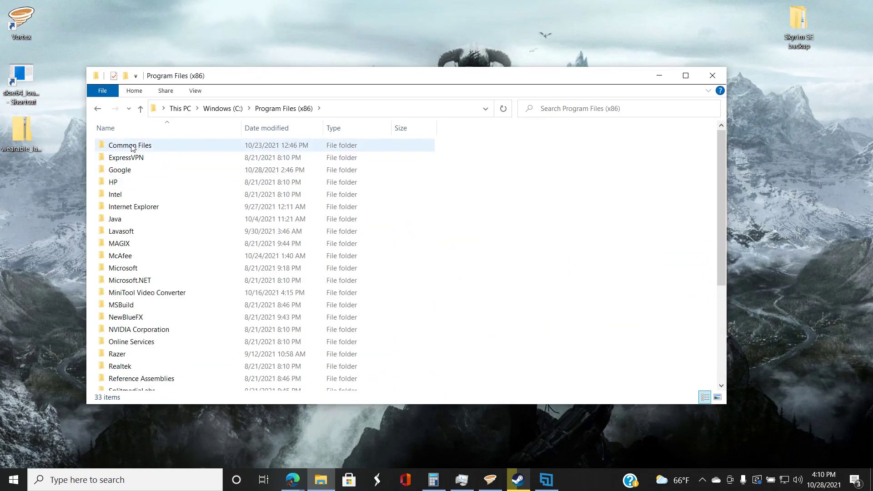
scroll(133, 148, "down", 4)
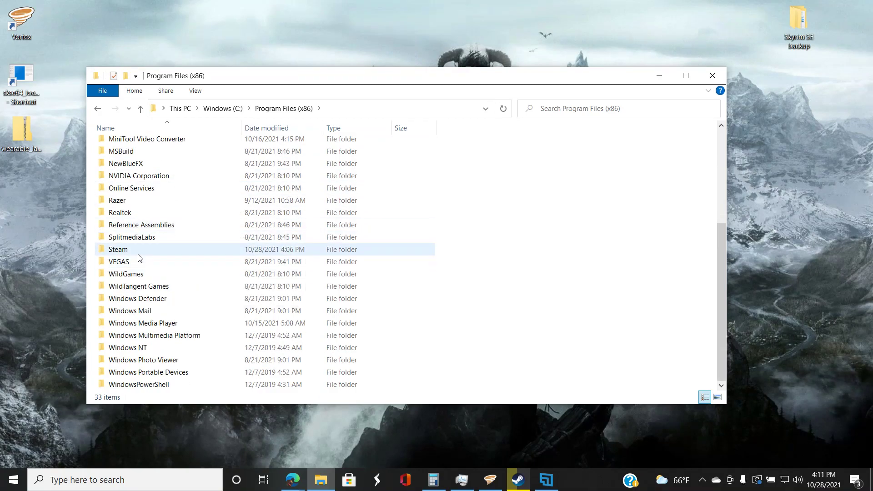
double_click(138, 252)
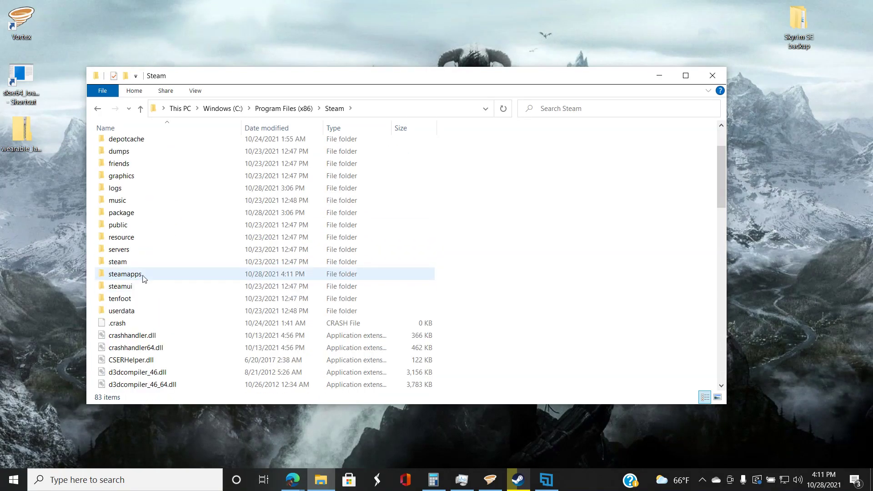
double_click(141, 274)
double_click(136, 146)
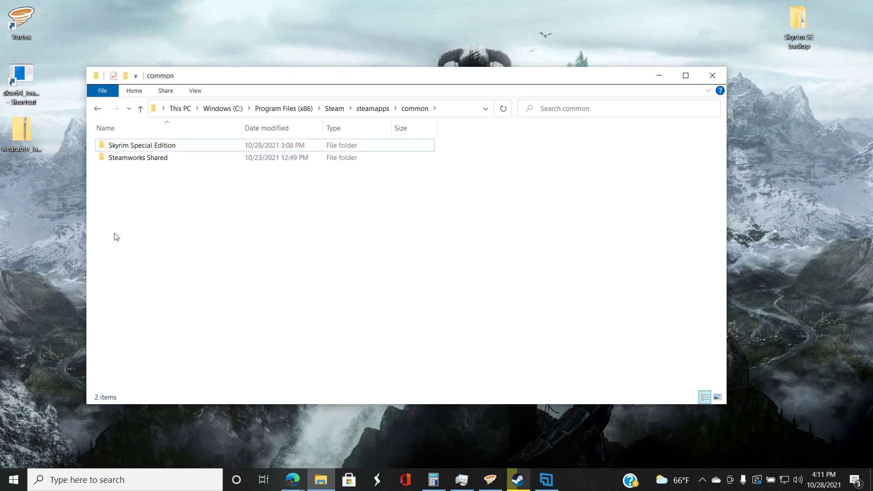
Copy the Skyrim Special Edition folder from the Steam common folder and paste it into the Desktop folder.
left_click(136, 149)
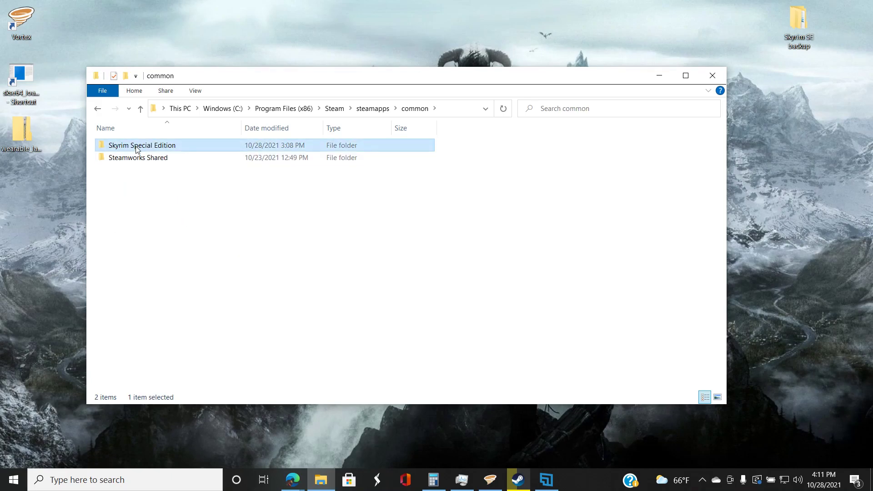
right_click(136, 149)
left_click(167, 342)
left_click(186, 111)
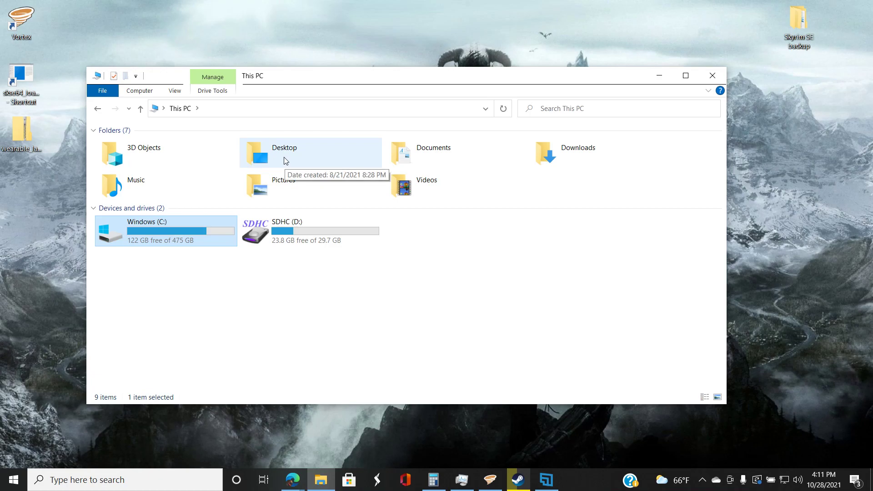
double_click(285, 160)
right_click(176, 248)
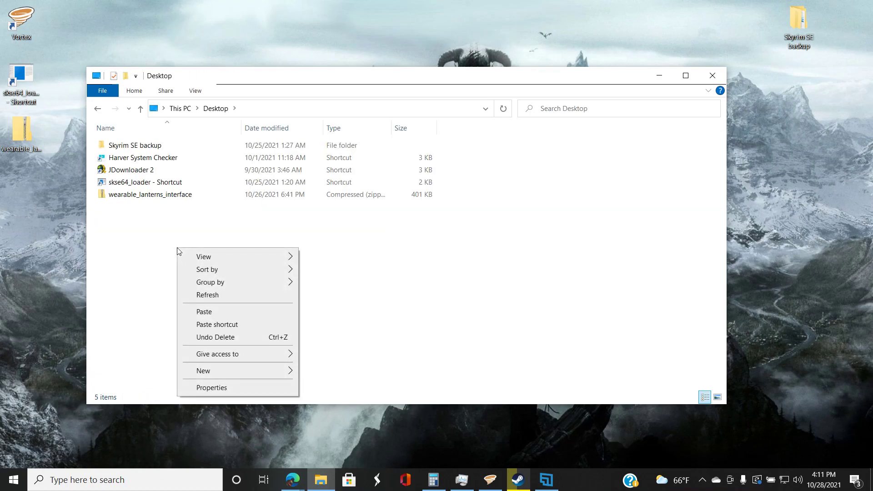
left_click(204, 312)
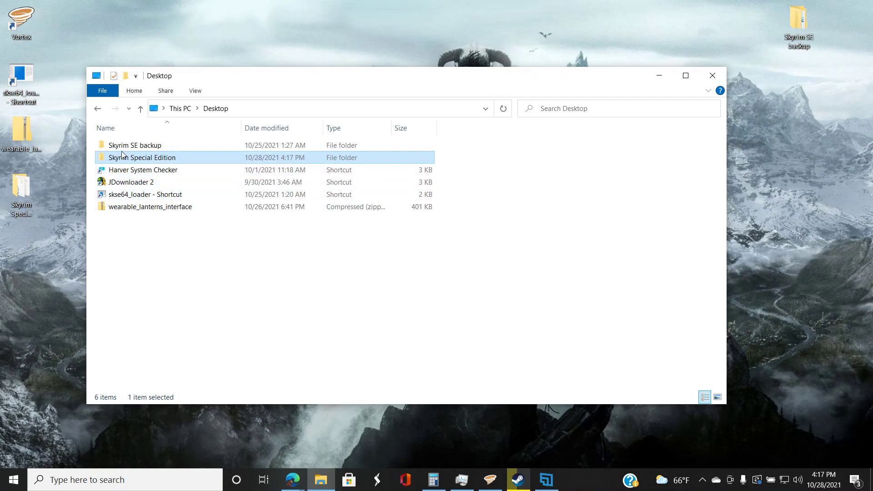
left_click(151, 157)
left_click(145, 183)
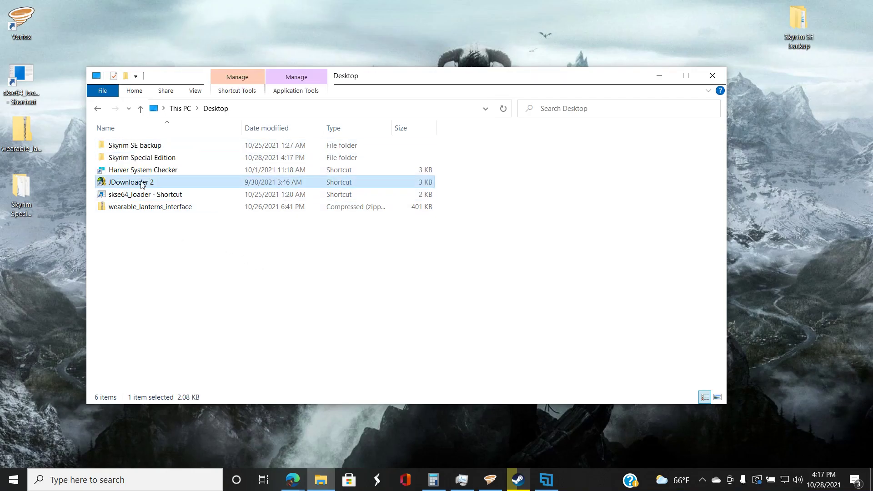
left_click(147, 146)
left_click(159, 159)
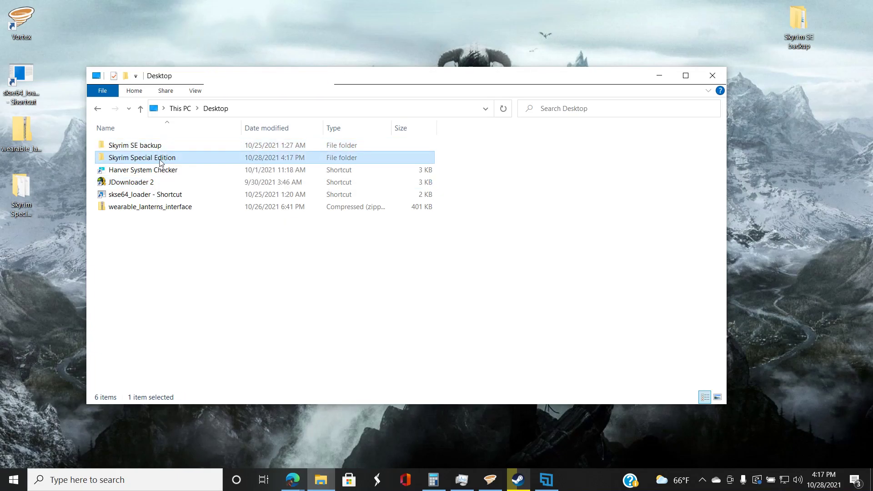
Create a new folder on the Desktop, keeping the default name New folder.
right_click(145, 236)
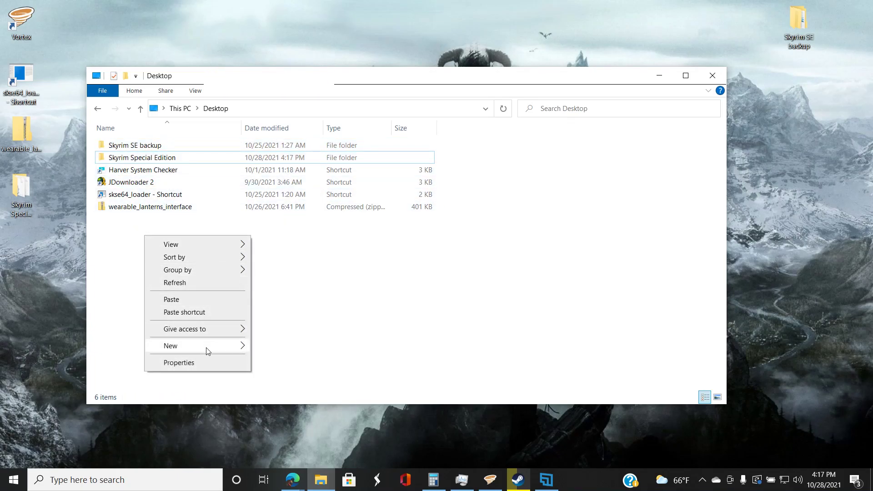
mouse_move(207, 350)
left_click(263, 201)
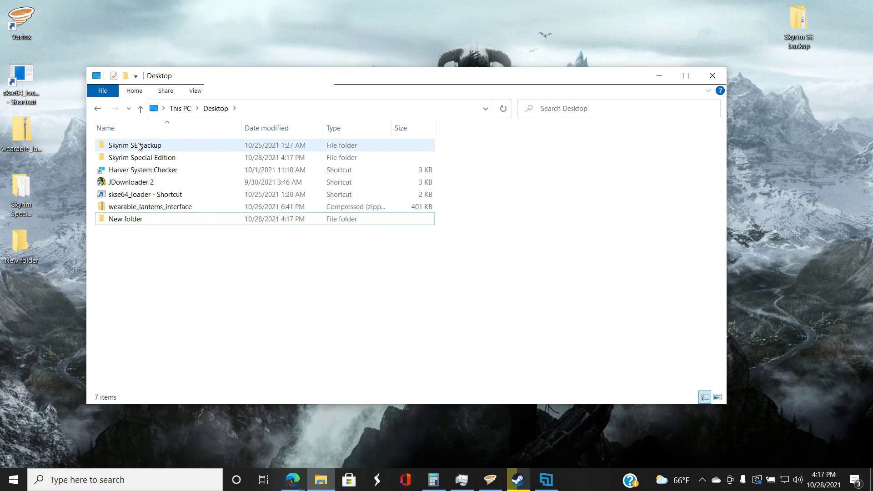
Copy steam_api64.dll from the Desktop's Skyrim Special Edition folder into New folder and return to the Desktop folder.
double_click(152, 158)
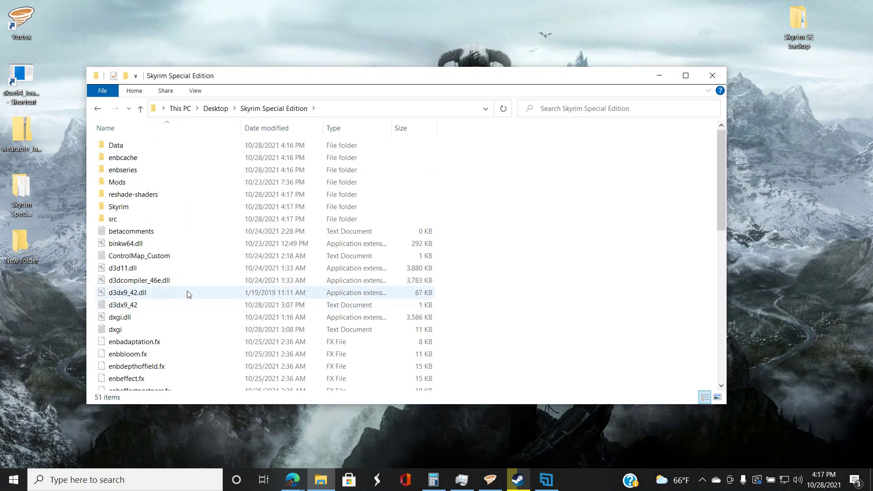
scroll(112, 352, "down", 10)
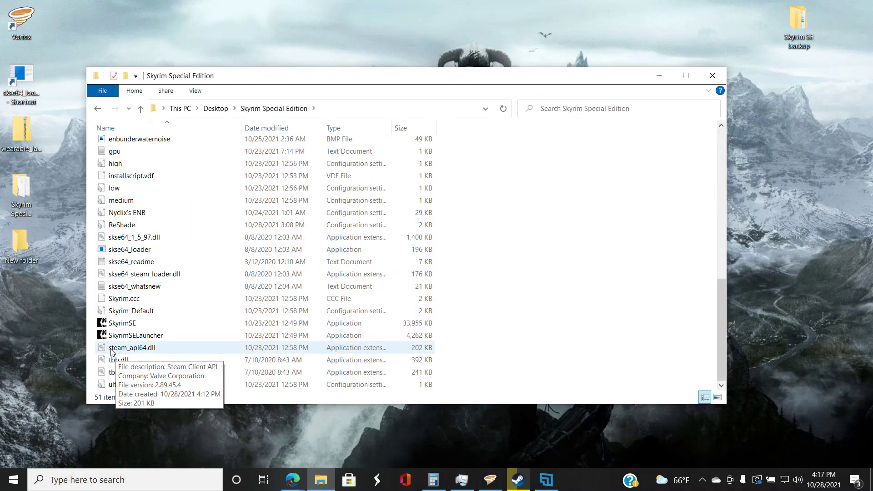
right_click(150, 354)
left_click(175, 285)
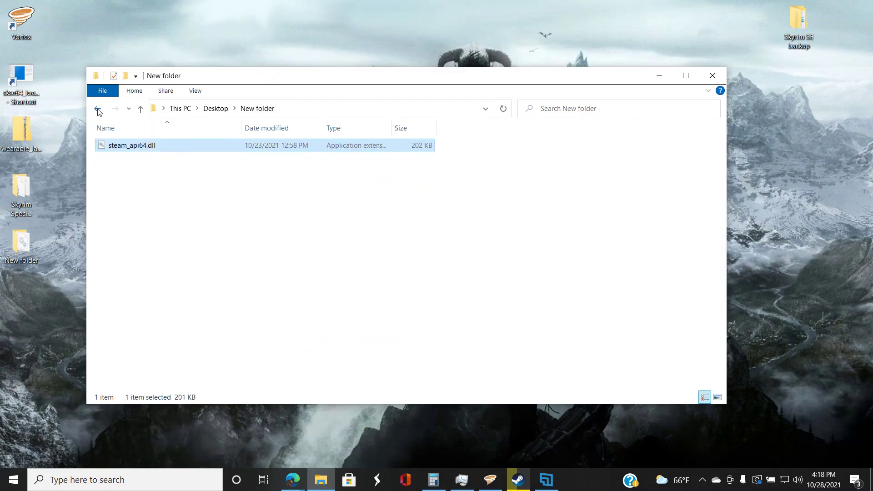
left_click(98, 109)
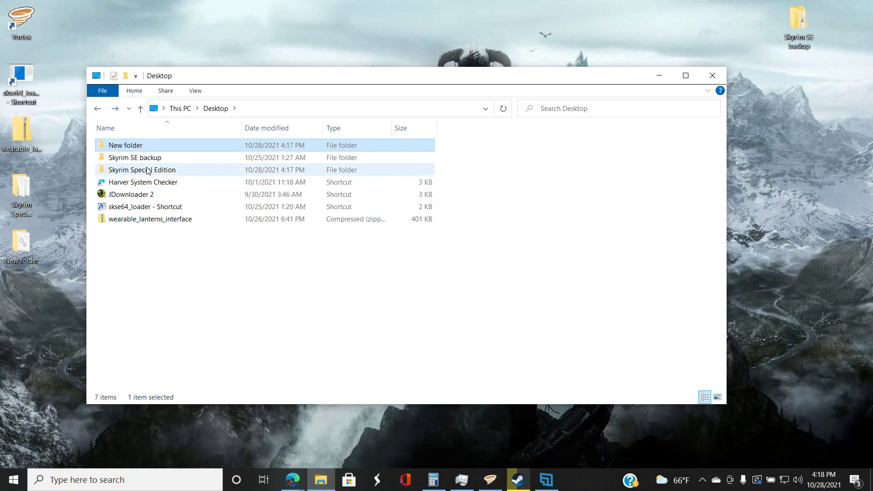
Delete steam_api64.dll from the Skyrim Special Edition folder on the Desktop.
double_click(146, 171)
scroll(164, 268, "down", 10)
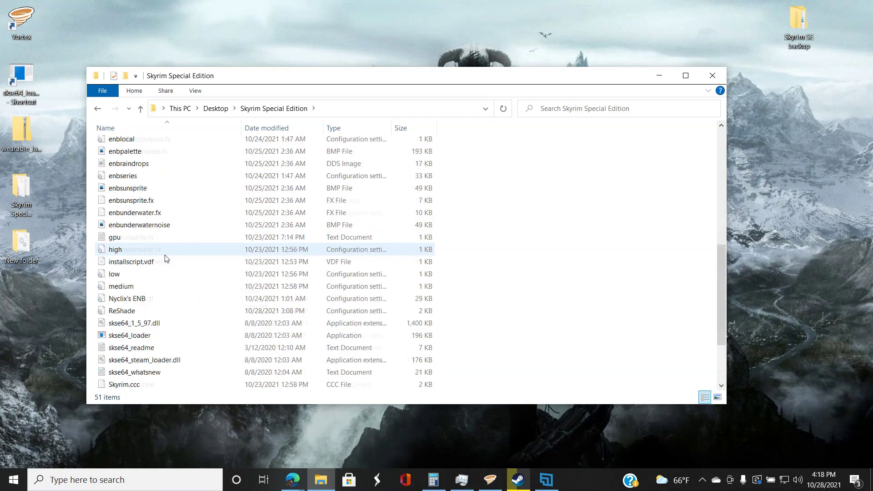
right_click(137, 345)
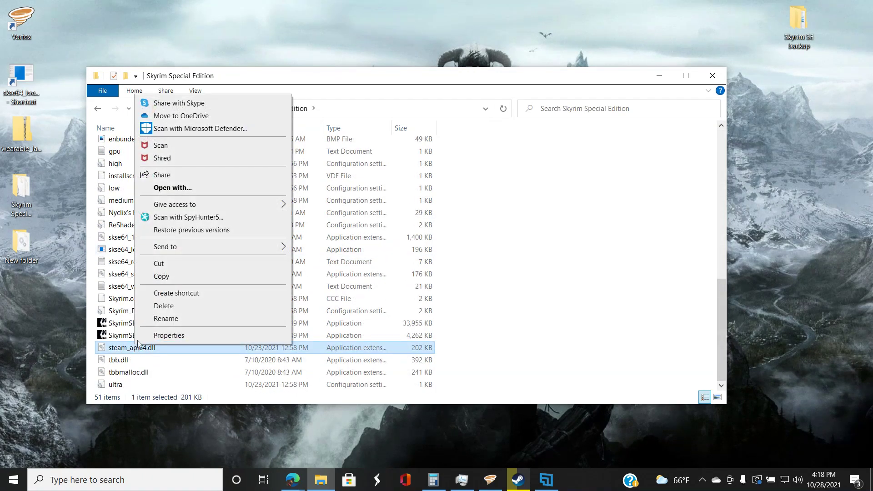
left_click(163, 306)
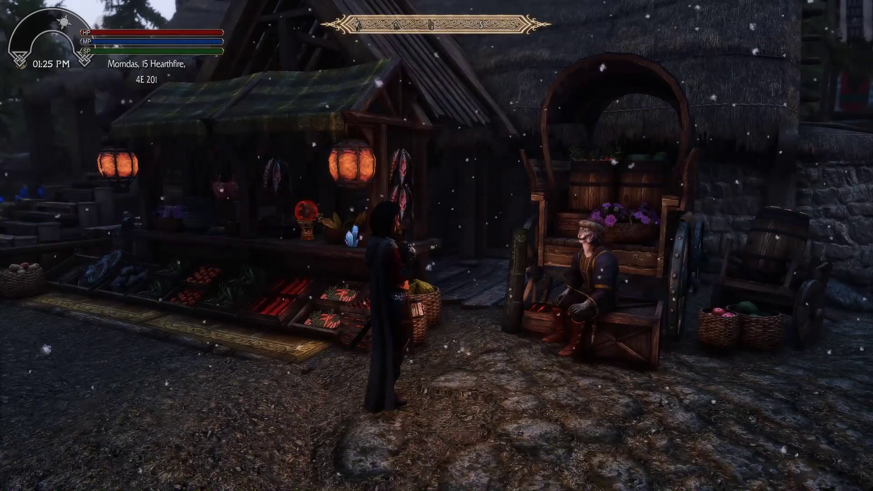
key("e")
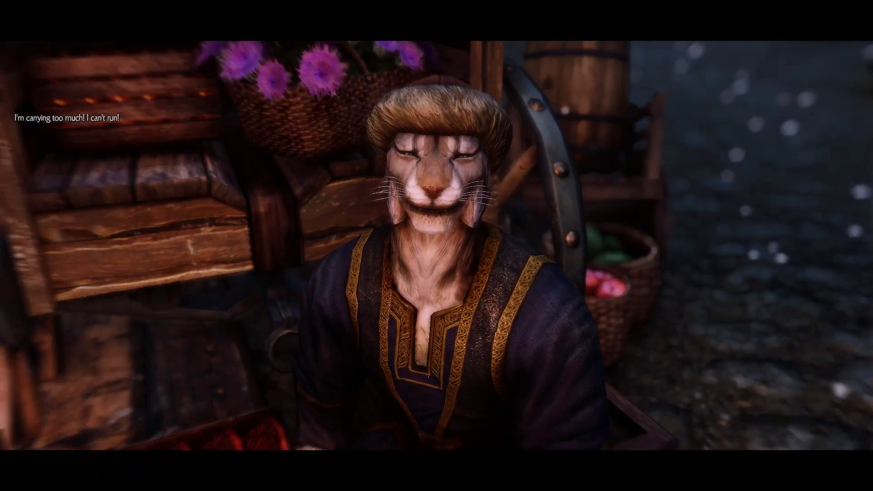
key("e")
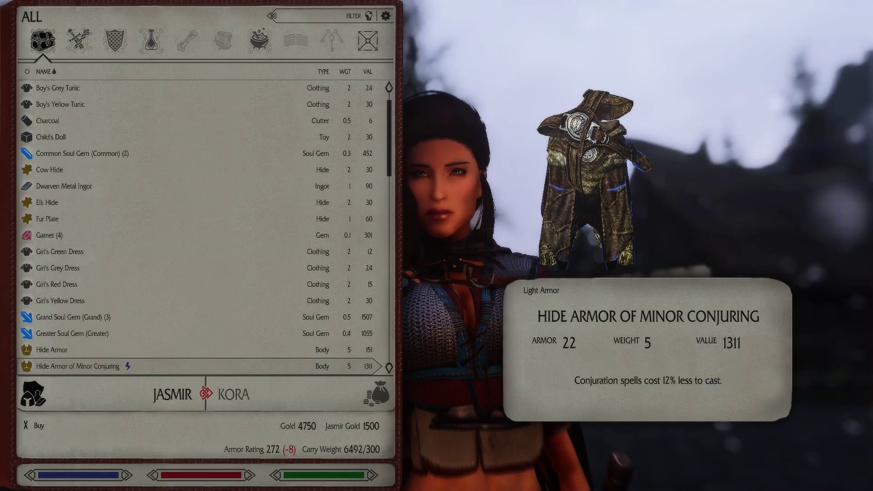
key("Tab")
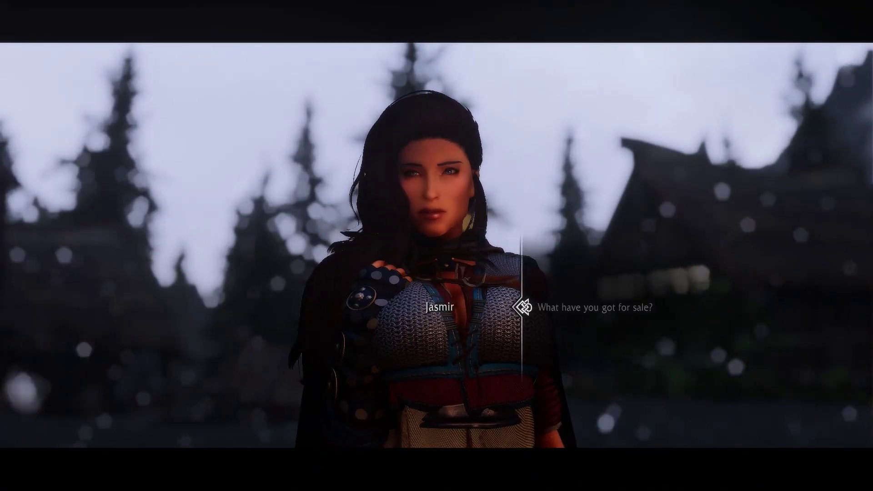
key("Tab")
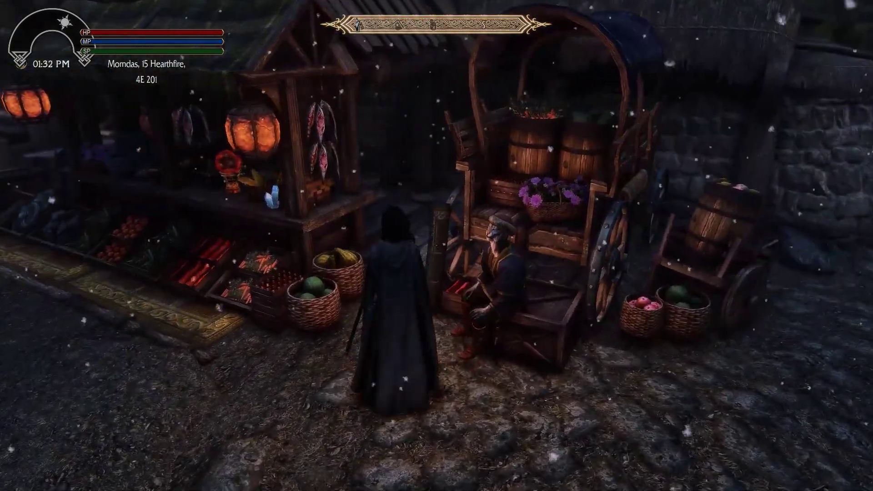
key("w")
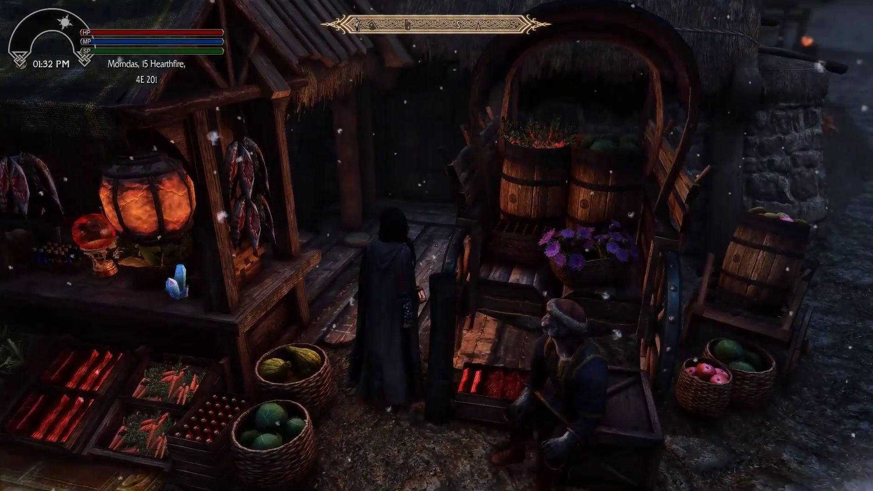
key("w")
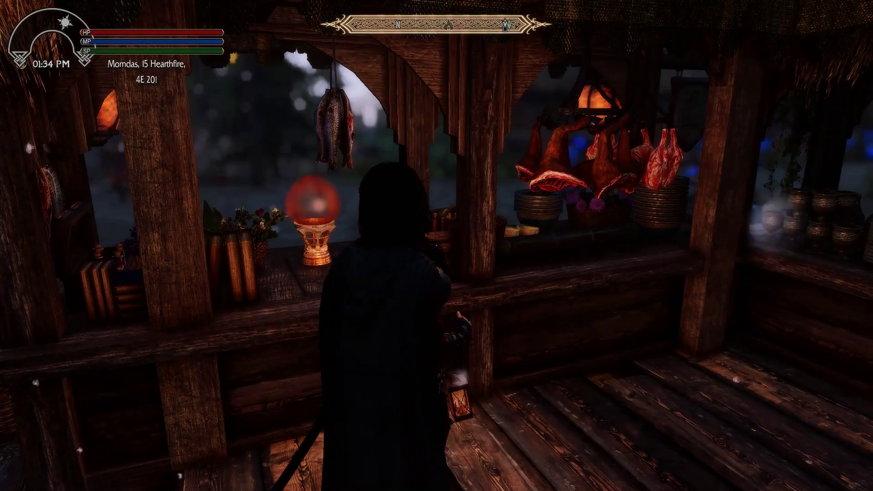
key("w")
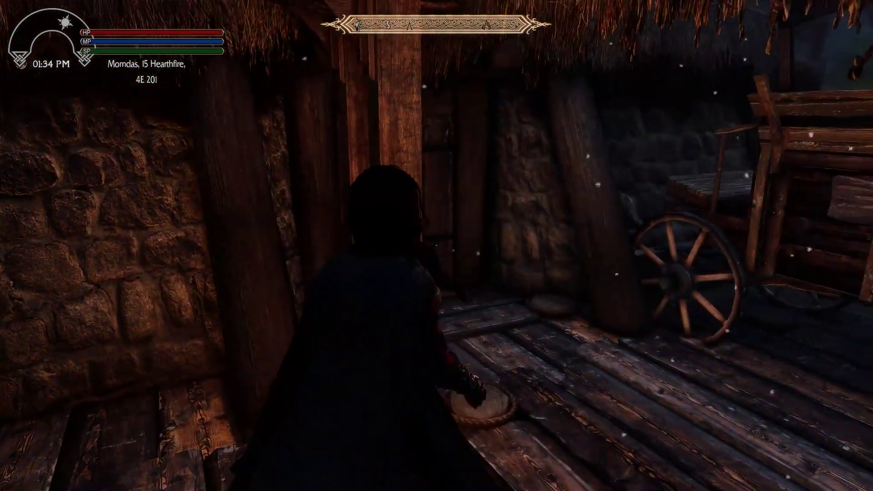
key("w")
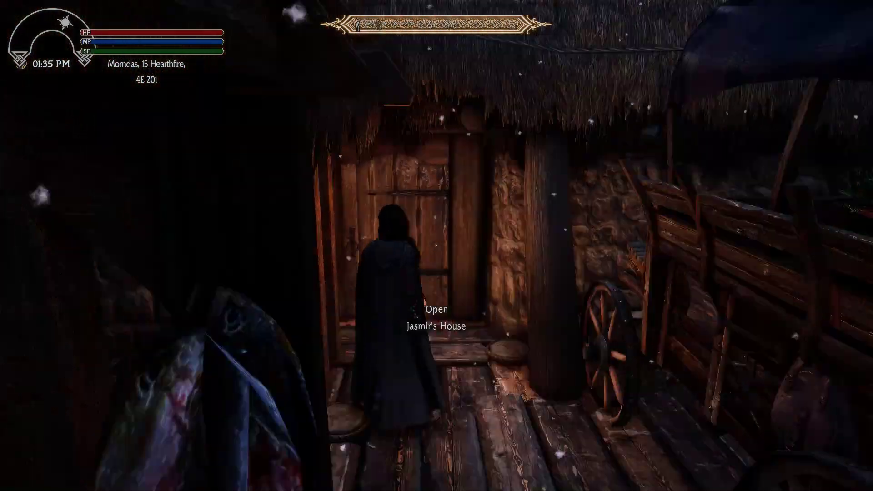
key("w")
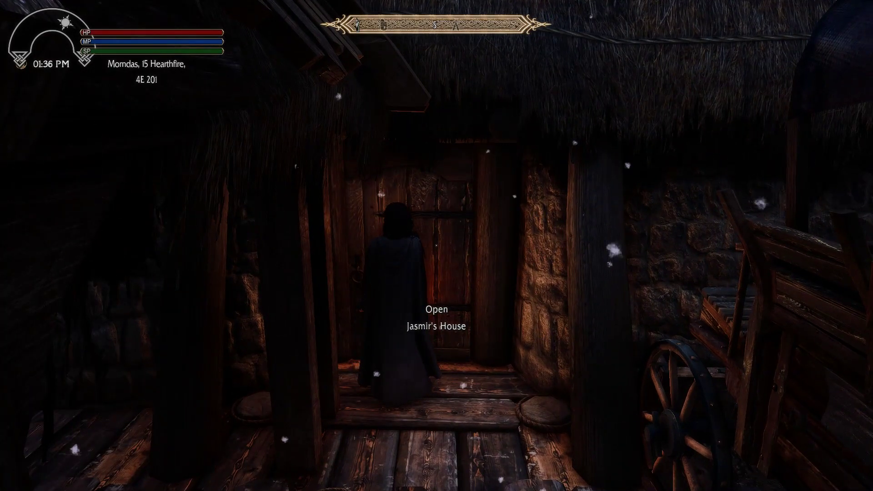
key("e")
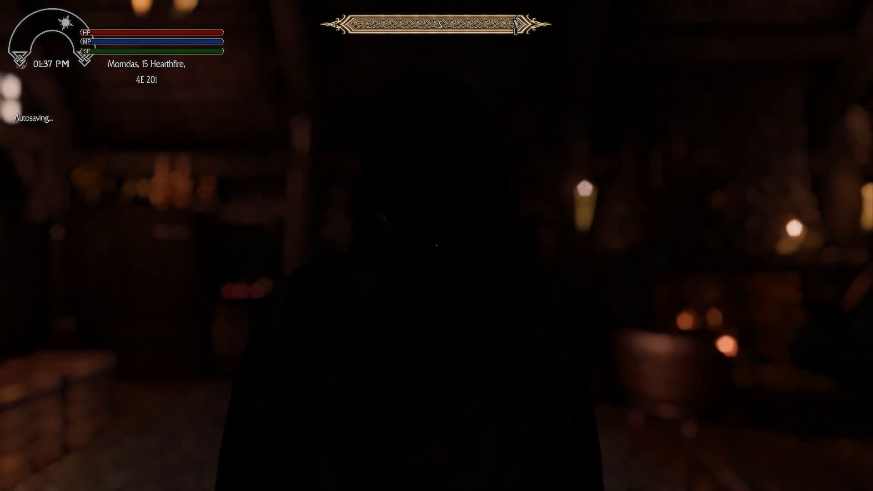
key("w")
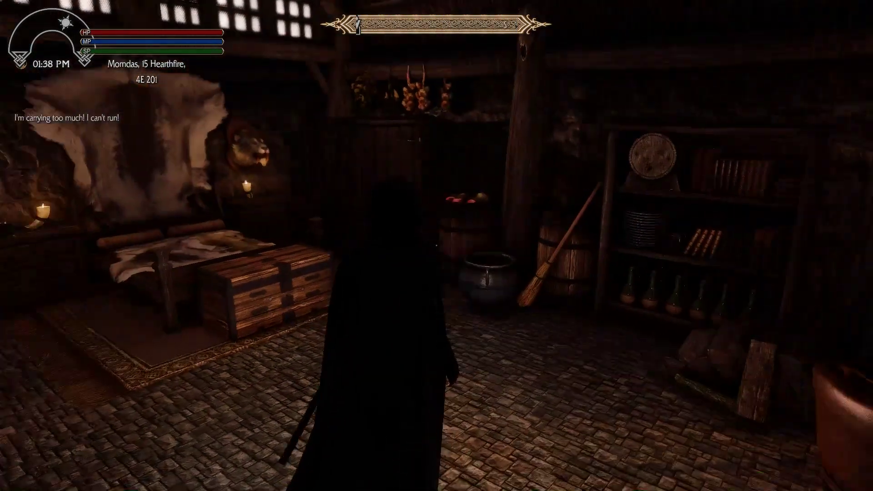
key("w")
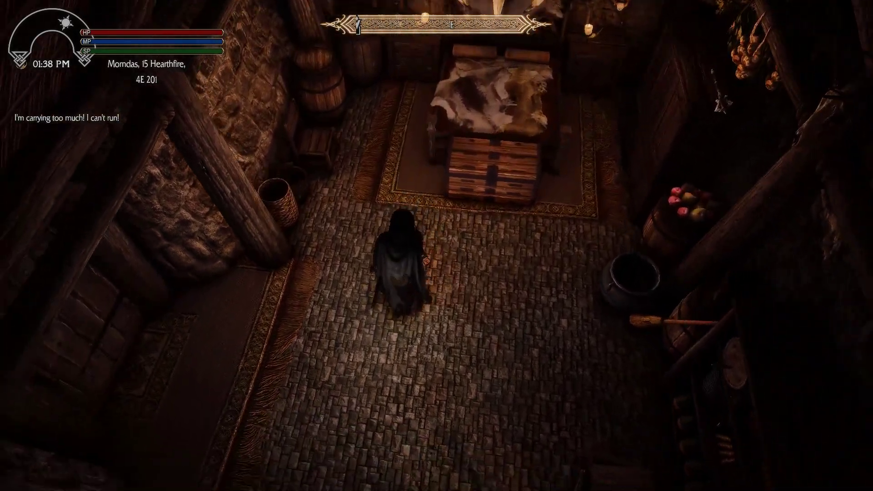
key("w")
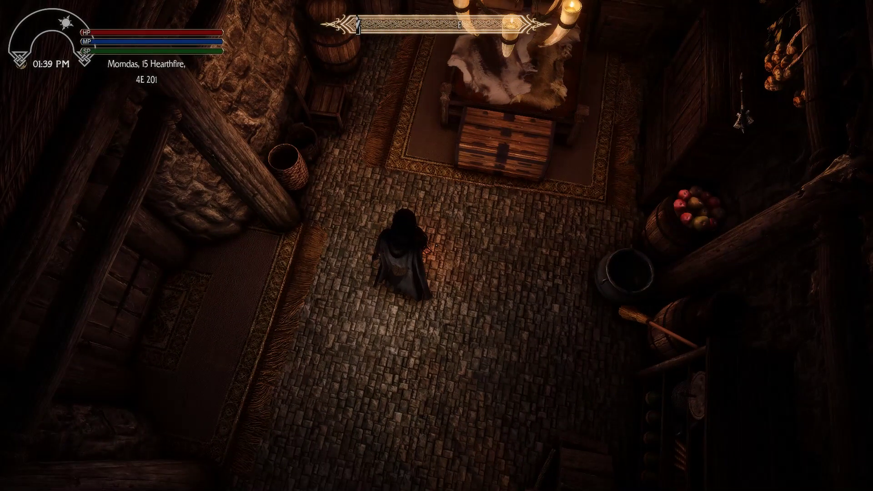
key("w")
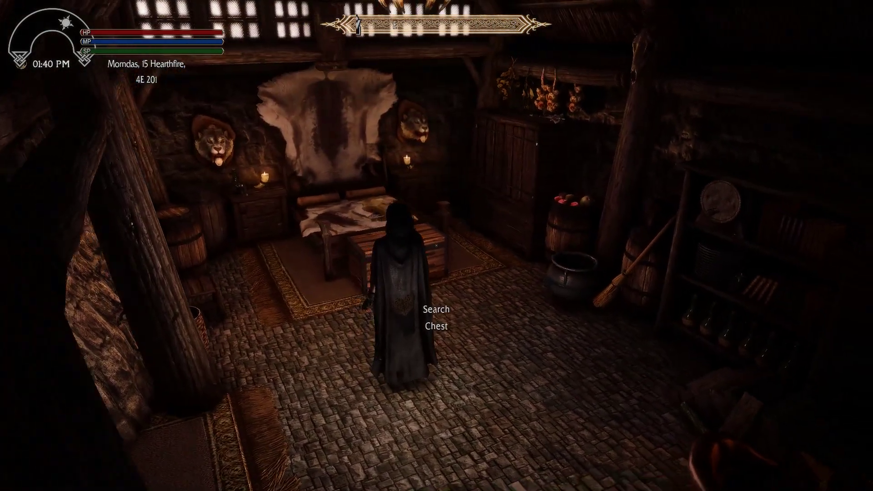
key("w")
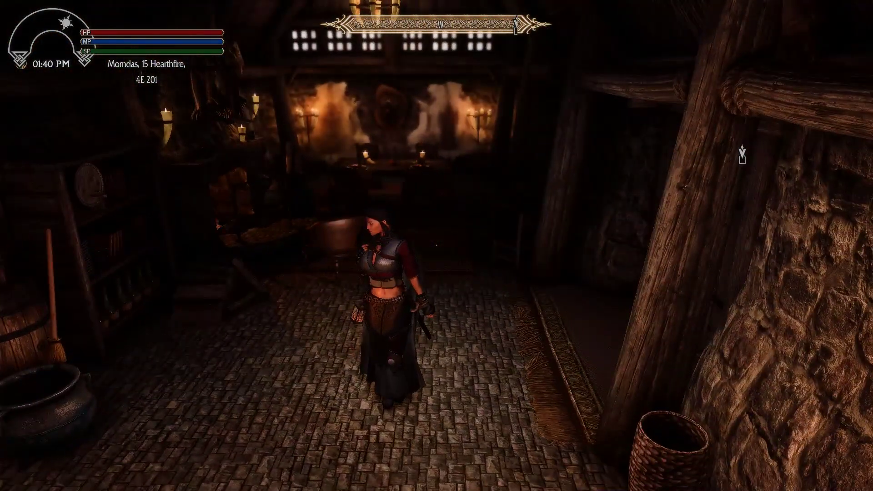
key("w")
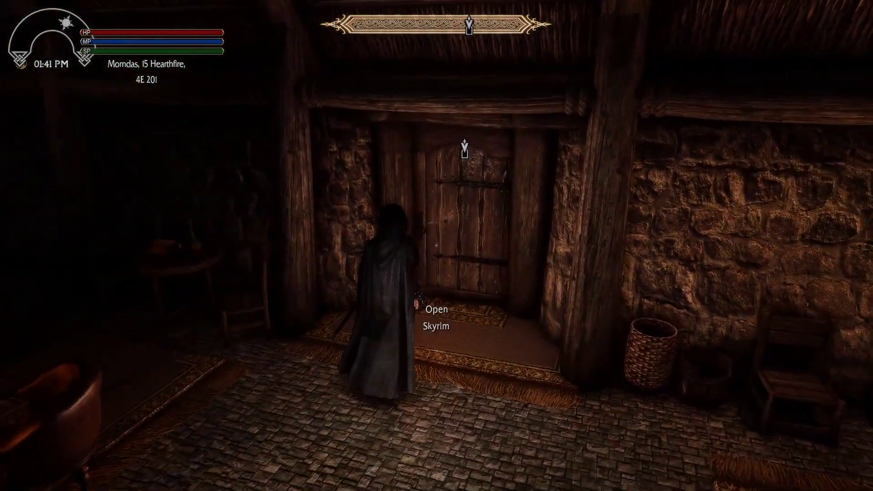
key("w")
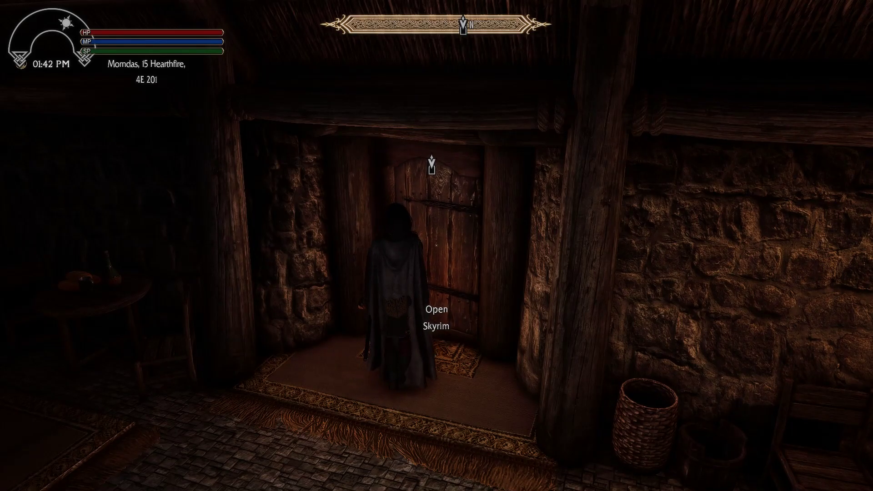
key("e")
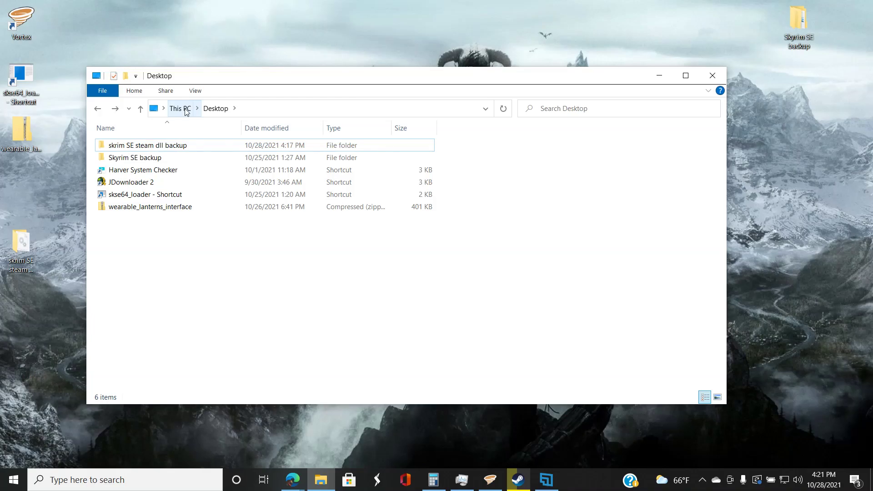
Go to the steamapps folder at Program Files (x86)\Steam on the Windows (C:) drive.
left_click(181, 108)
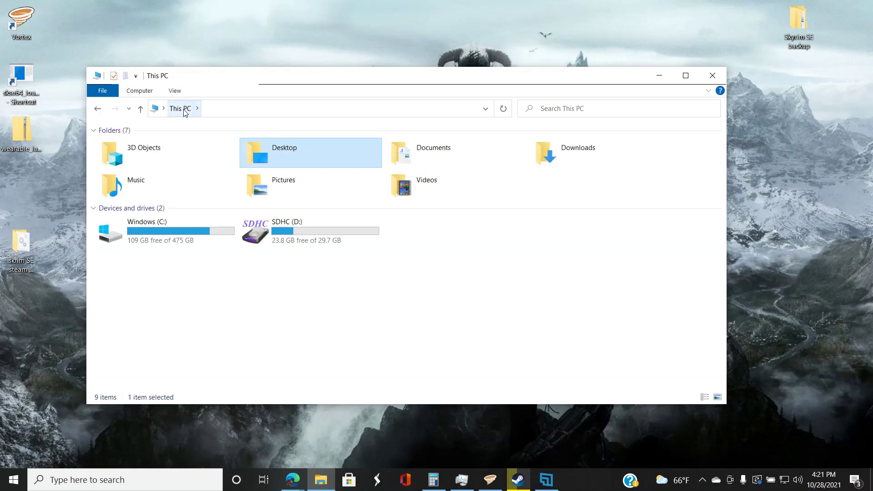
double_click(172, 234)
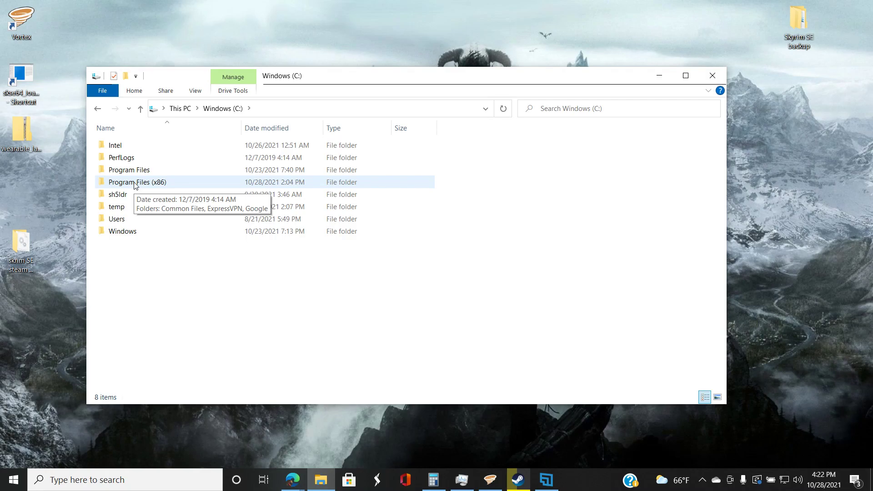
double_click(163, 182)
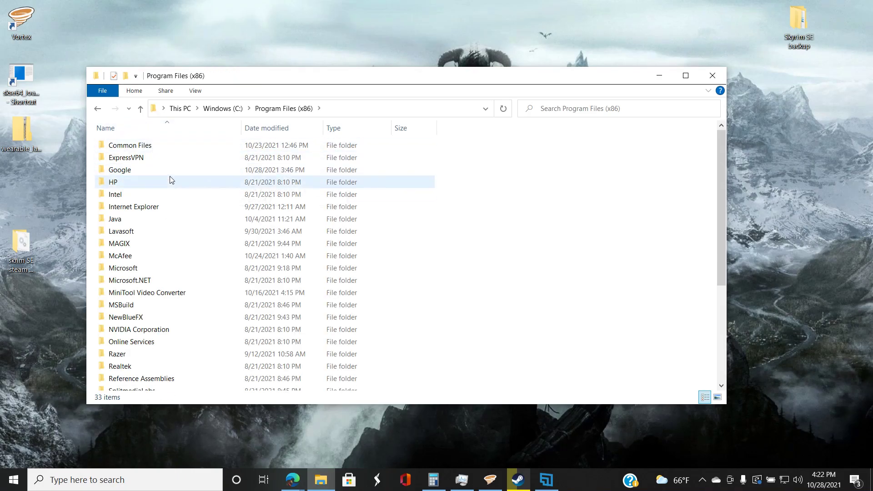
scroll(169, 208, "down", 4)
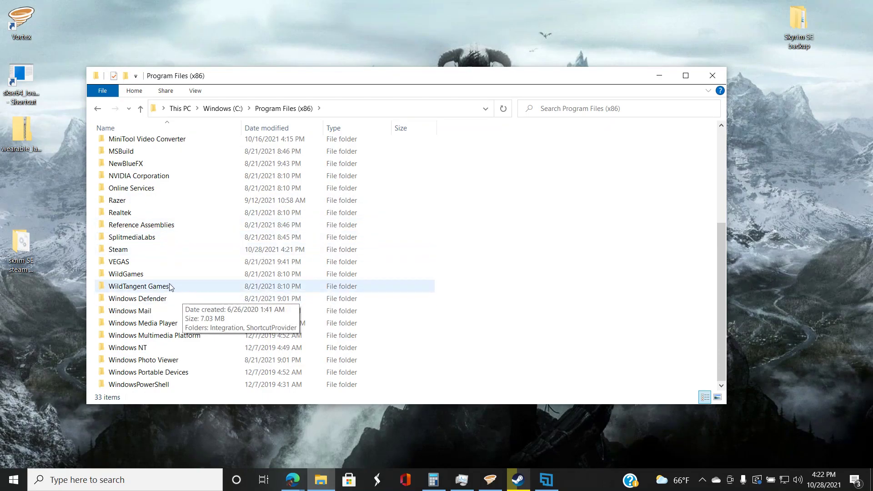
double_click(166, 251)
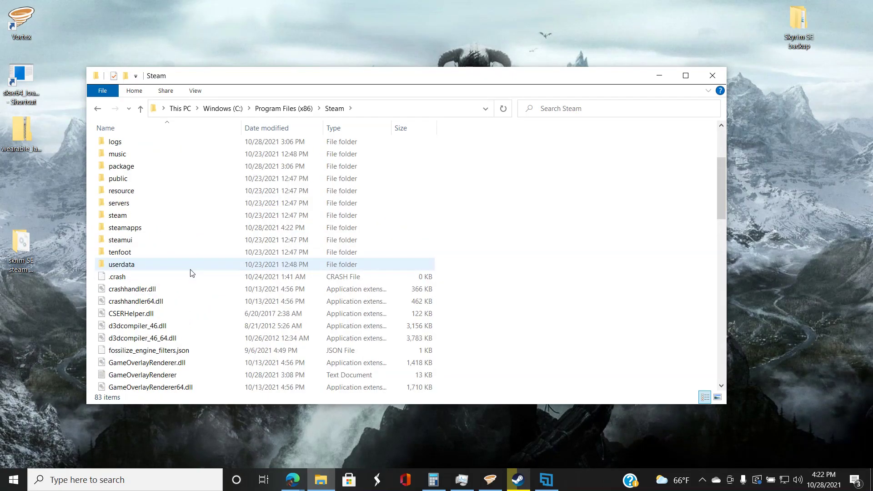
double_click(142, 230)
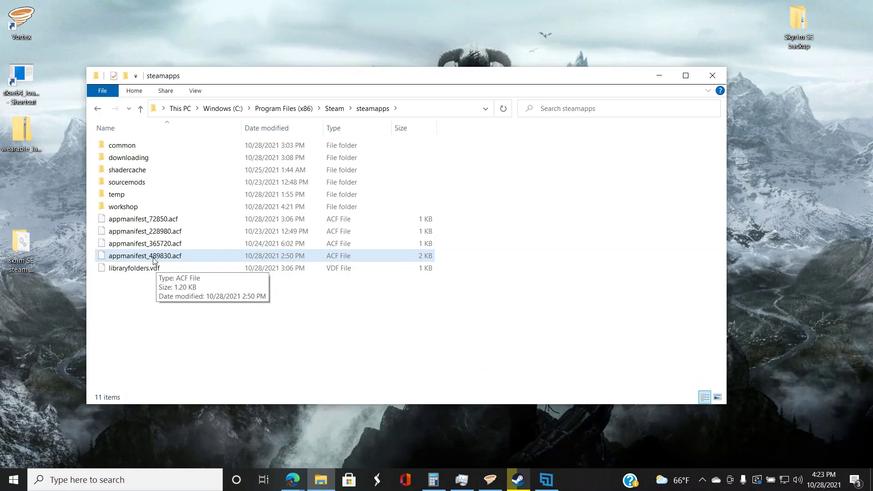
Apply the Read-only attribute to appmanifest_489830.acf in its file properties and close them.
right_click(154, 258)
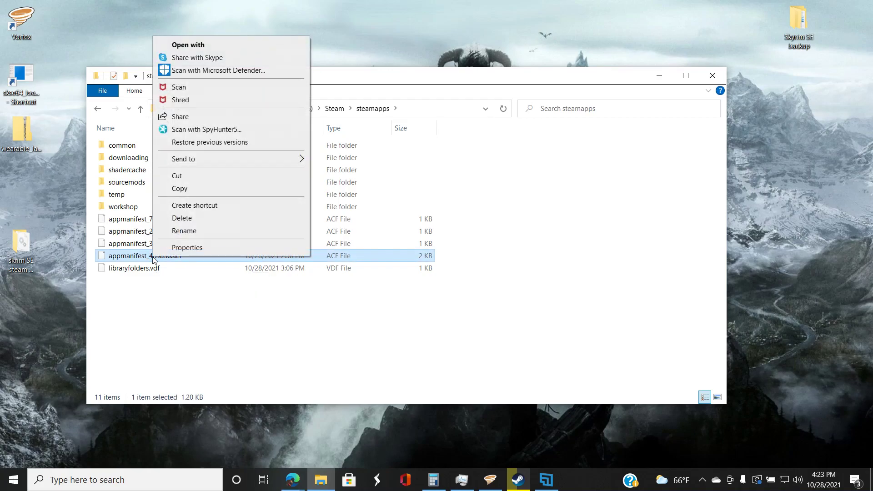
left_click(177, 249)
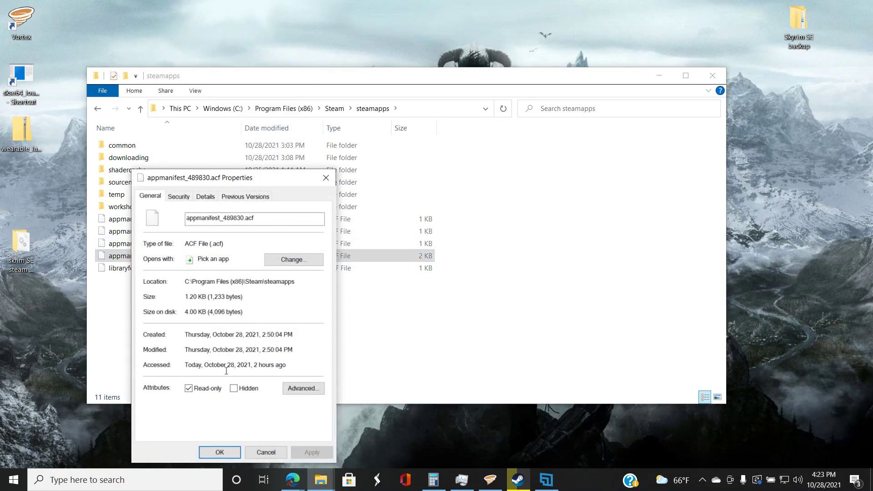
left_click(188, 388)
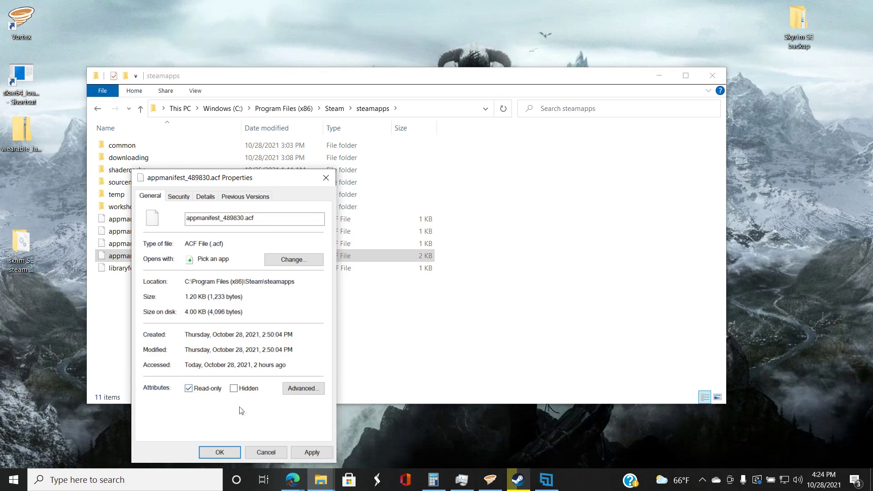
left_click(309, 451)
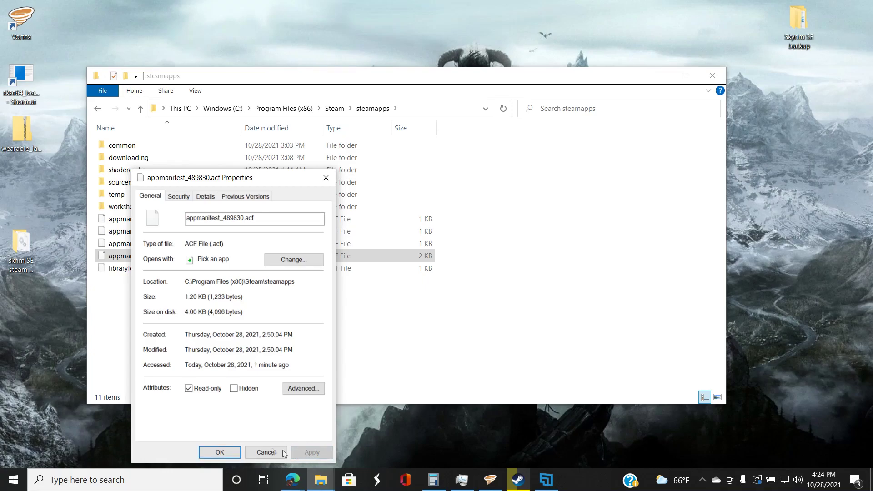
left_click(220, 452)
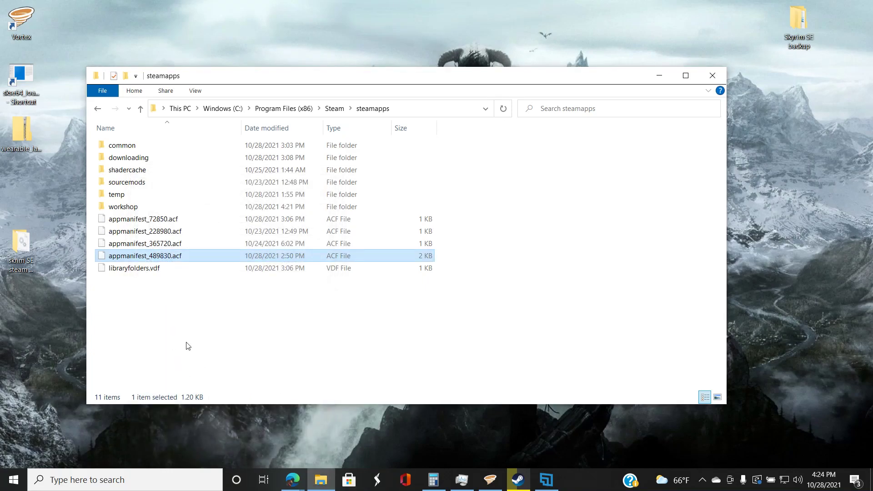
Look at the Read-only attribute in the properties of appmanifest_228980.acf, cancel without changes, and select appmanifest_489830.acf.
right_click(140, 233)
left_click(200, 458)
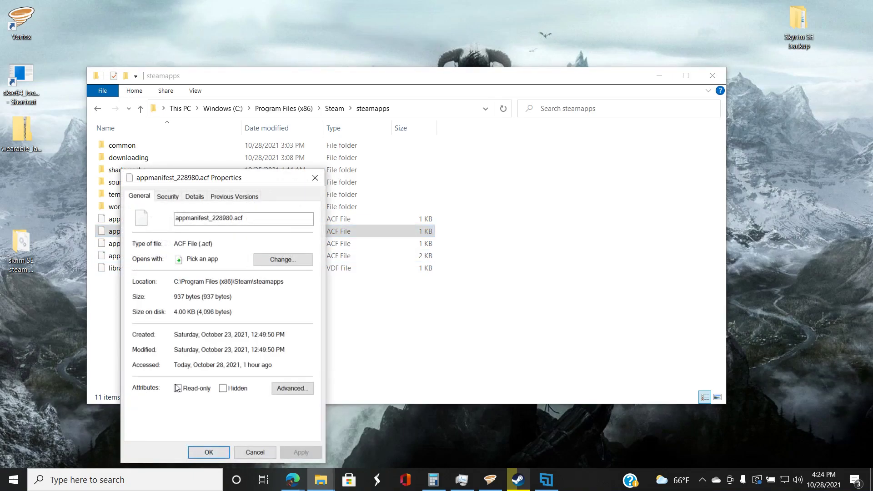
left_click(255, 452)
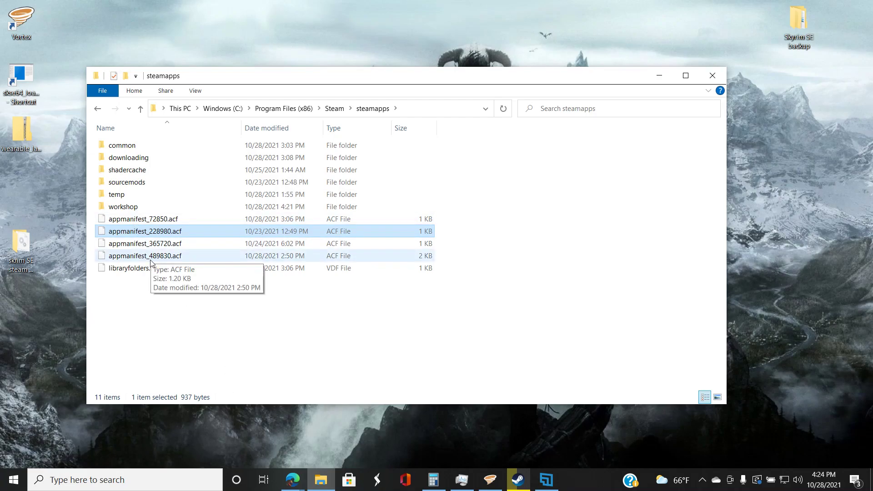
left_click(149, 257)
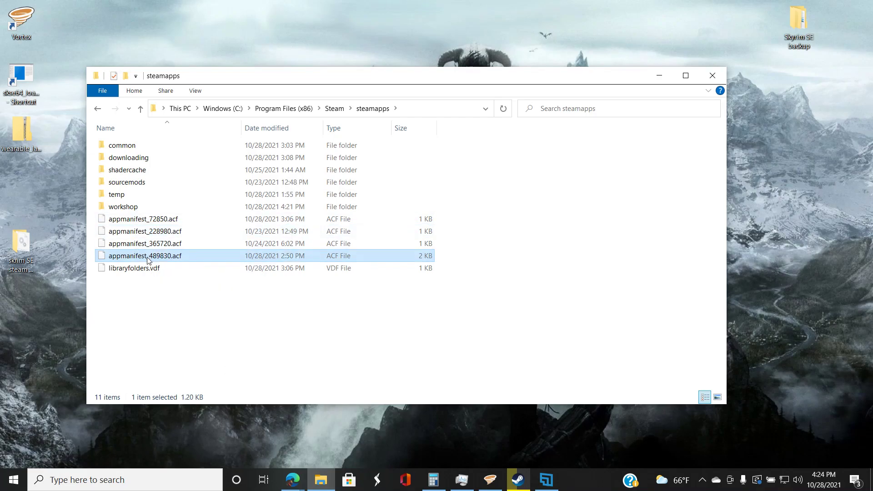
Check that appmanifest_489830.acf has the Read-only attribute in its file properties and close them.
right_click(148, 259)
left_click(167, 249)
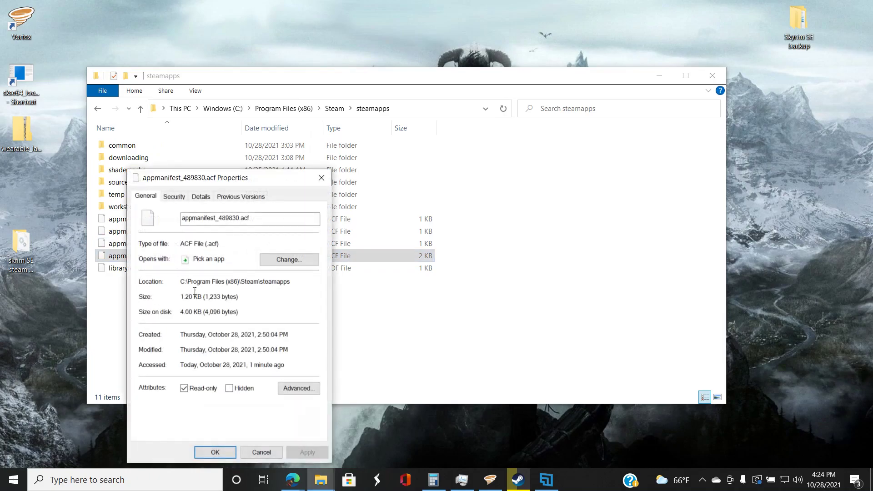
left_click(215, 452)
Switch to Steam, go to the Skyrim Special Edition page in the library and try to resume its paused update.
mouse_move(515, 482)
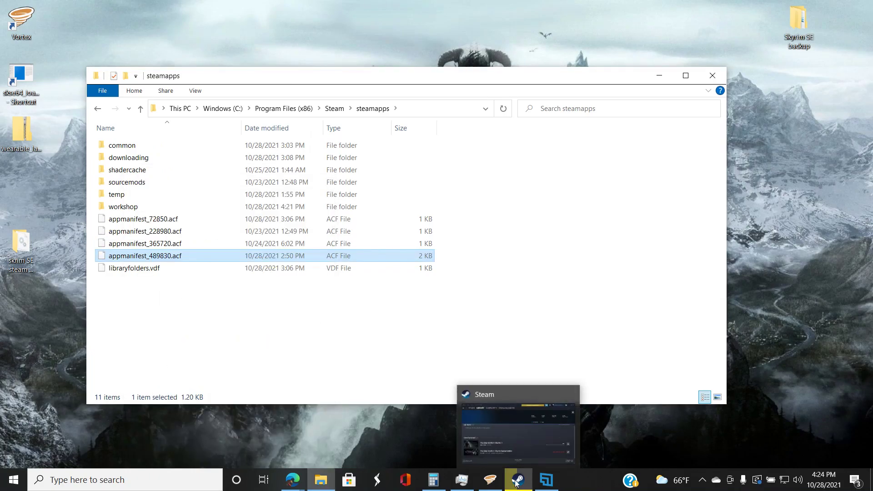
left_click(516, 481)
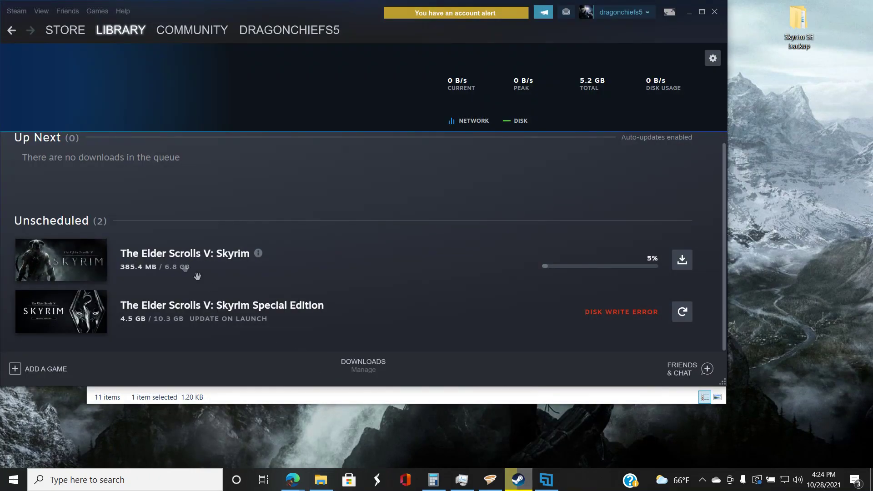
left_click(121, 30)
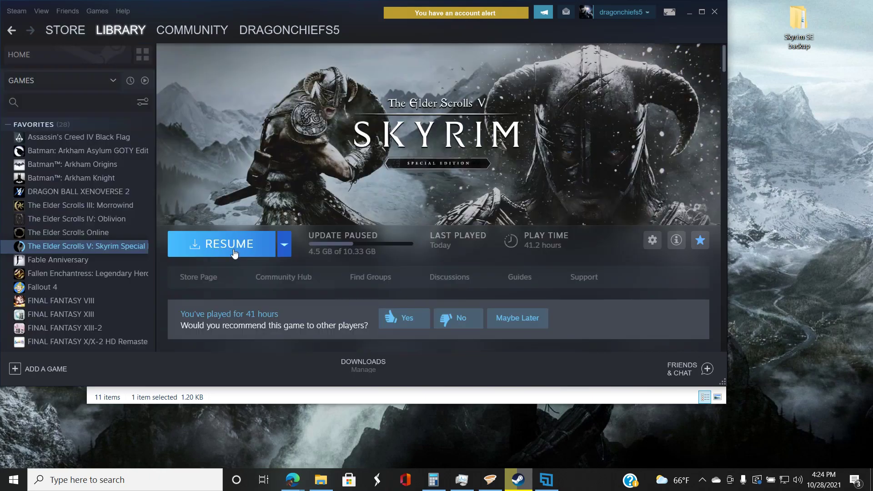
left_click(211, 248)
left_click(210, 248)
left_click(210, 248)
left_click(211, 248)
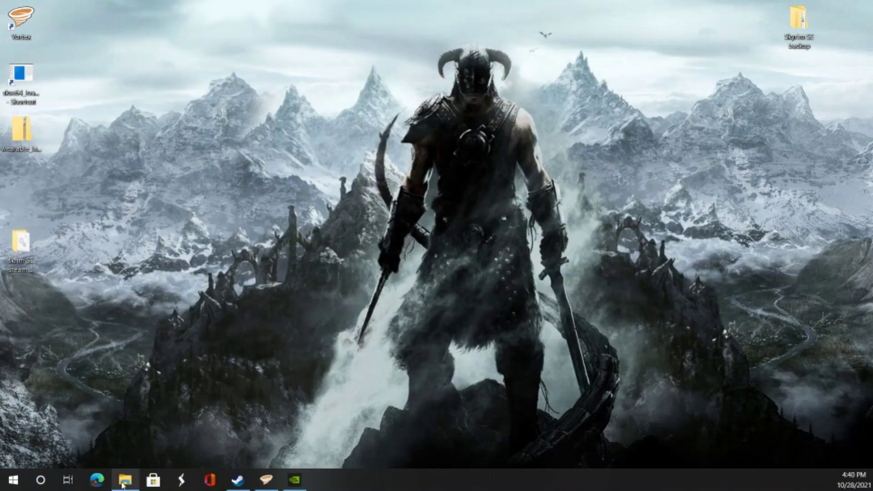
Recheck the Read-only attribute of appmanifest_489830.acf in the steamapps folder, leave its properties unchanged and close File Explorer.
left_click(124, 481)
right_click(64, 189)
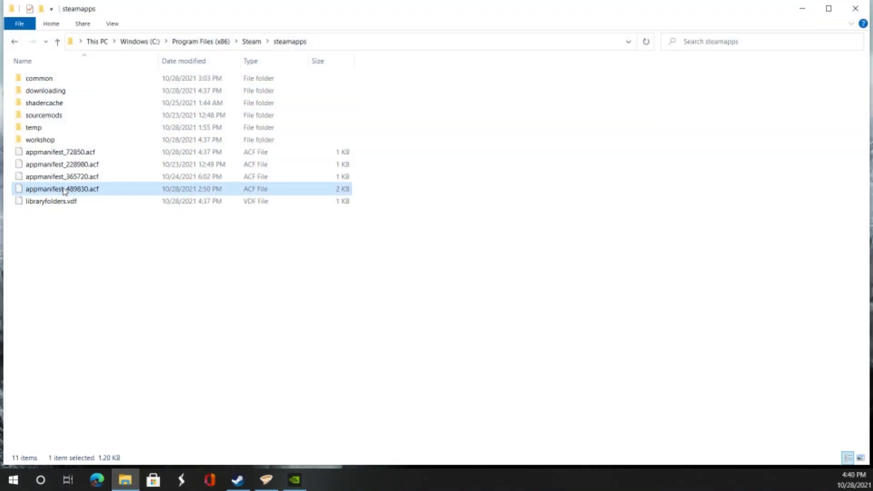
left_click(98, 400)
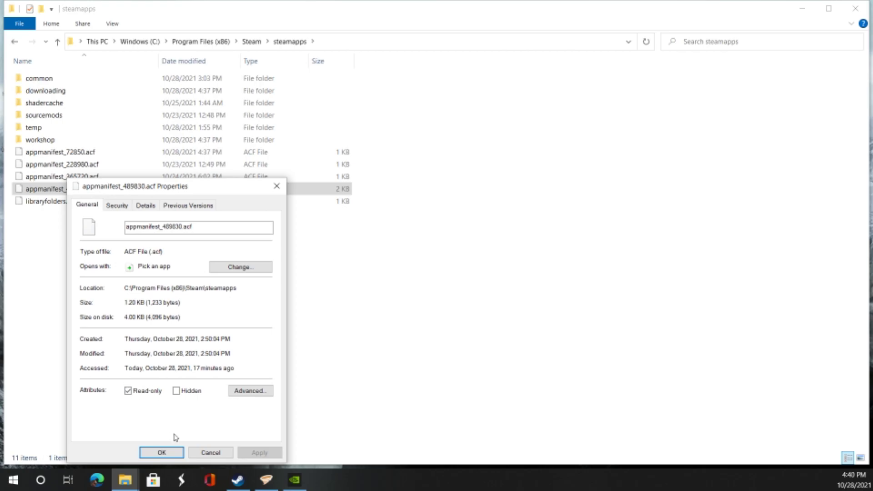
left_click(194, 452)
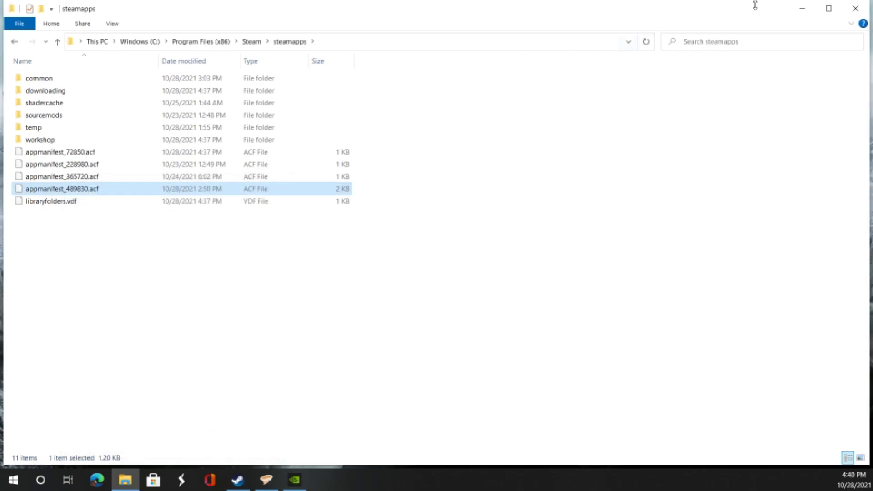
left_click(855, 8)
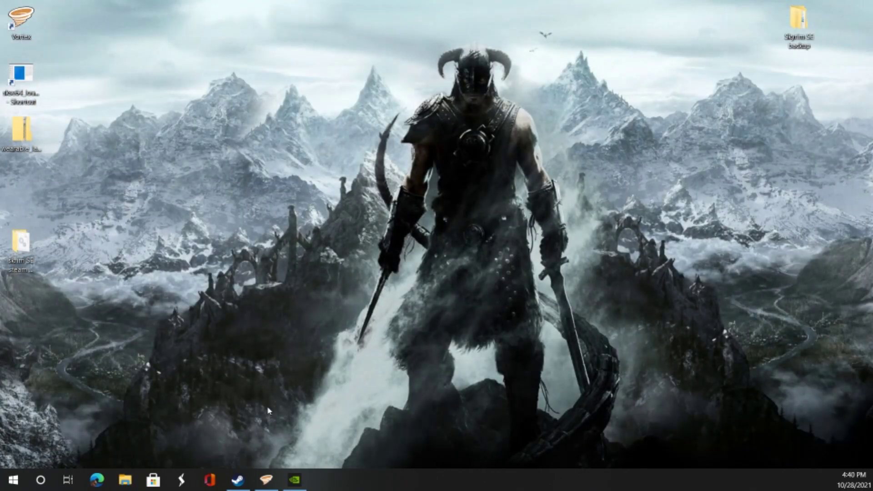
Bring Steam back up, try resuming the Skyrim Special Edition update again and minimize Steam.
left_click(238, 480)
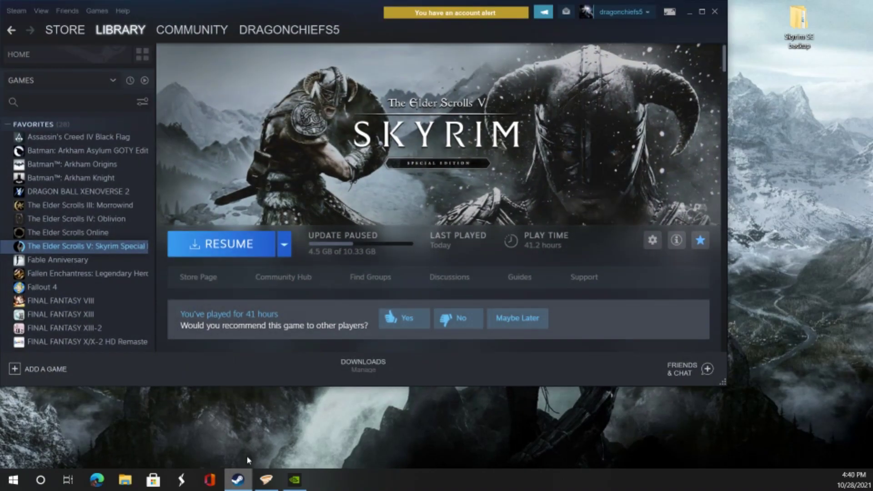
left_click(228, 248)
left_click(690, 14)
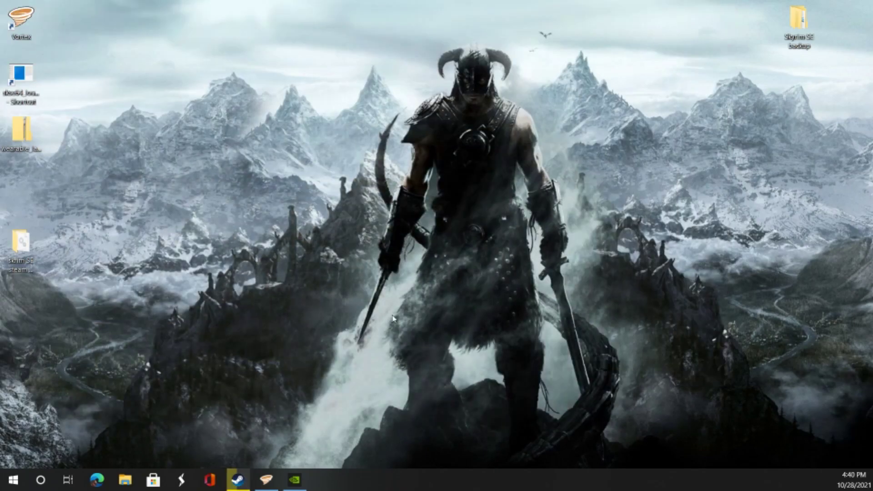
Switch to Vortex, launch Skyrim Special Edition from it, quit the game from its main menu and return to the desktop.
left_click(266, 480)
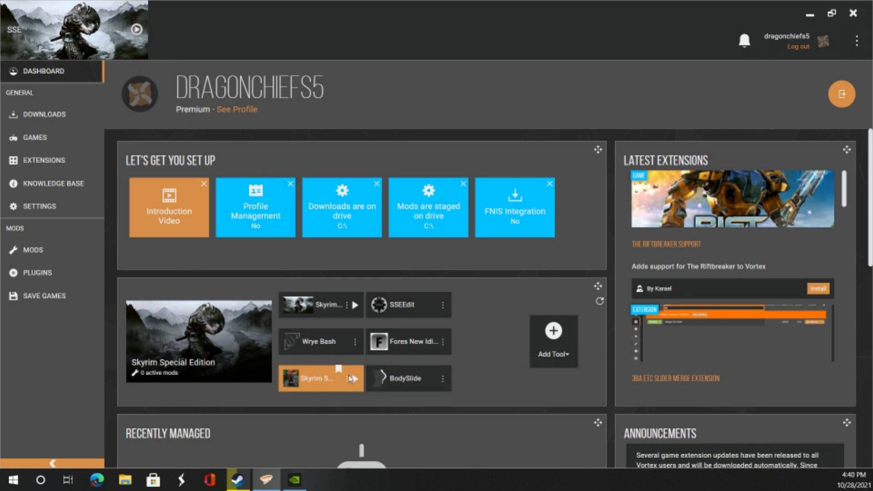
left_click(137, 31)
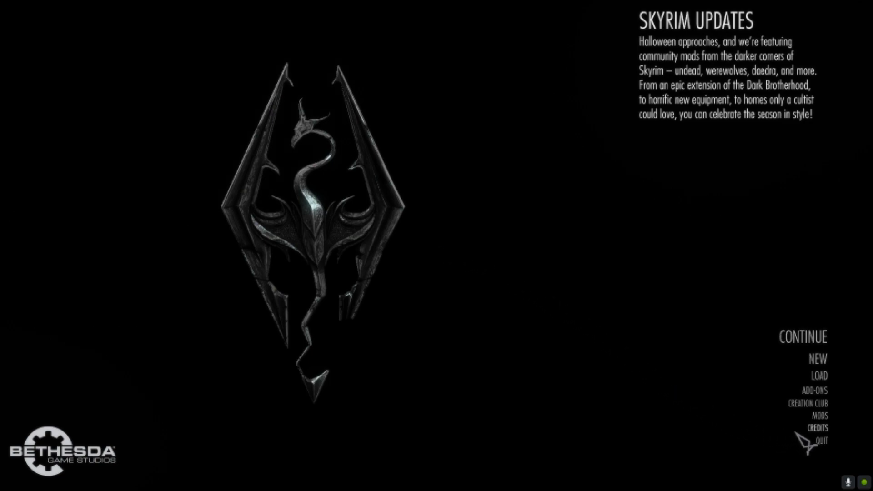
left_click(823, 448)
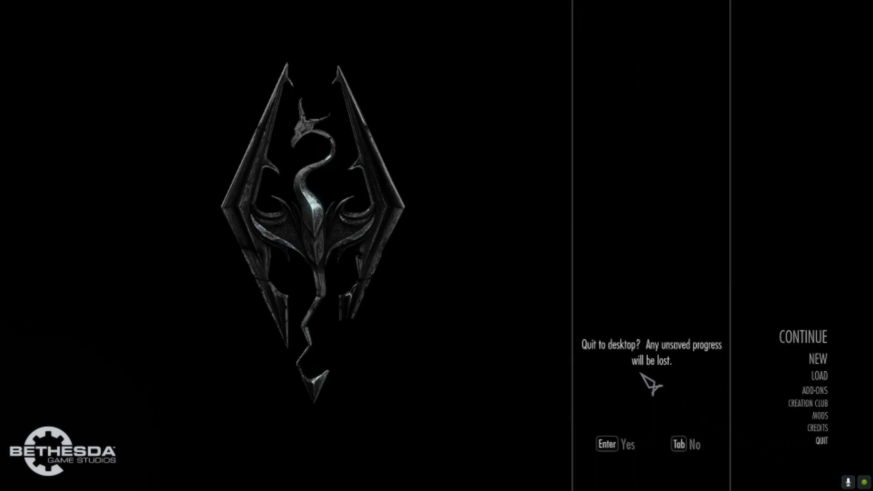
left_click(630, 444)
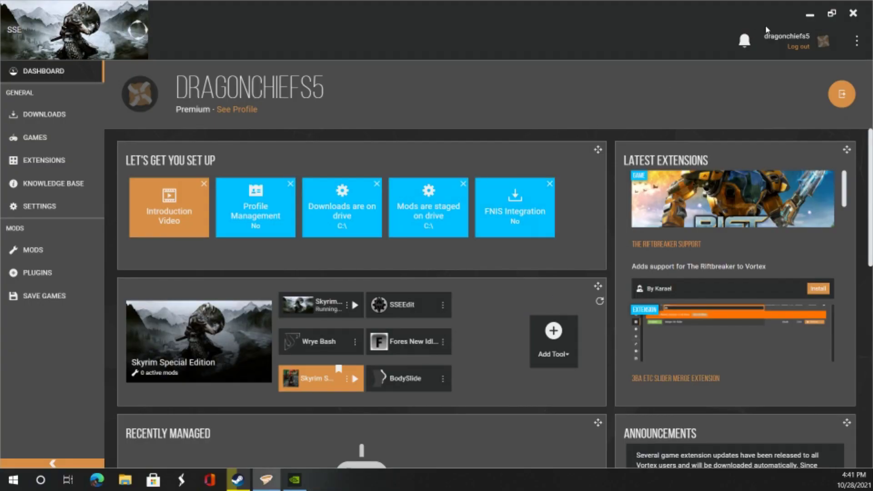
key("super+d")
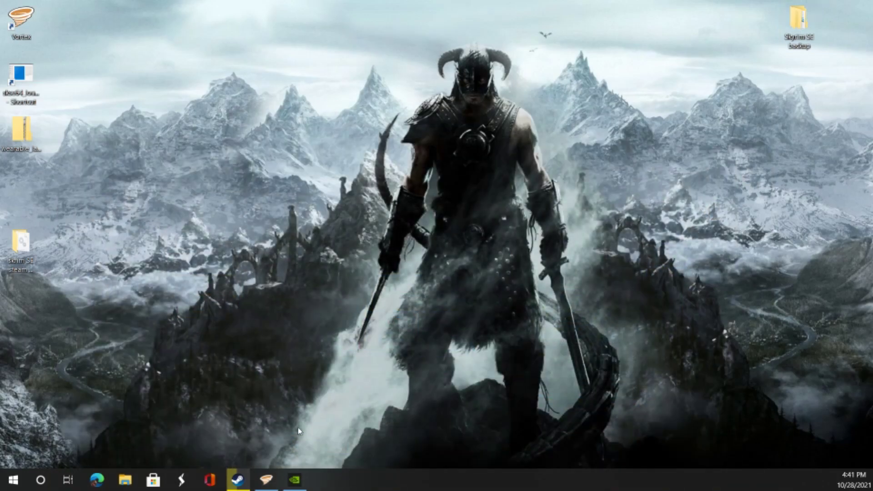
Return to Steam after quitting the game, attempt the Skyrim Special Edition update once more and minimize Steam.
left_click(237, 480)
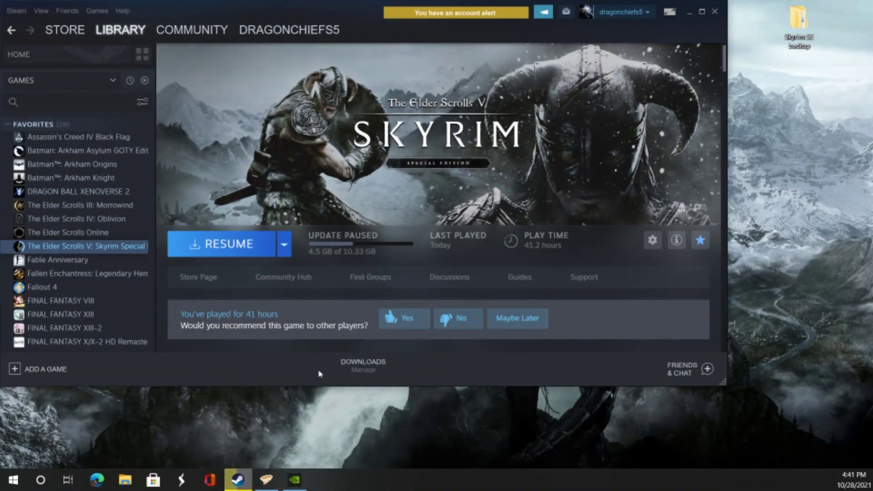
left_click(229, 247)
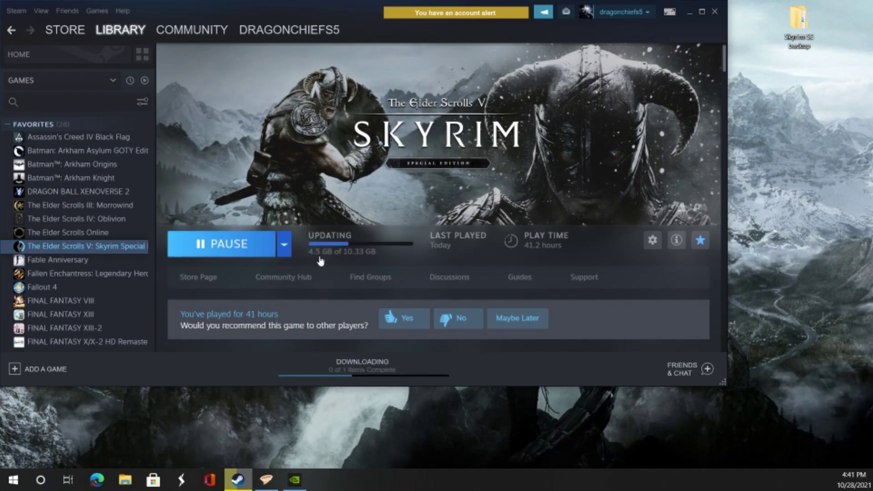
left_click(690, 13)
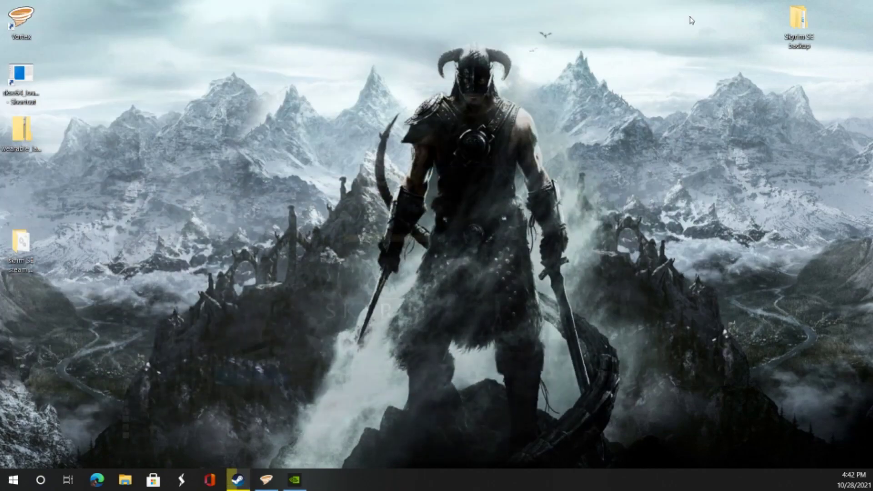